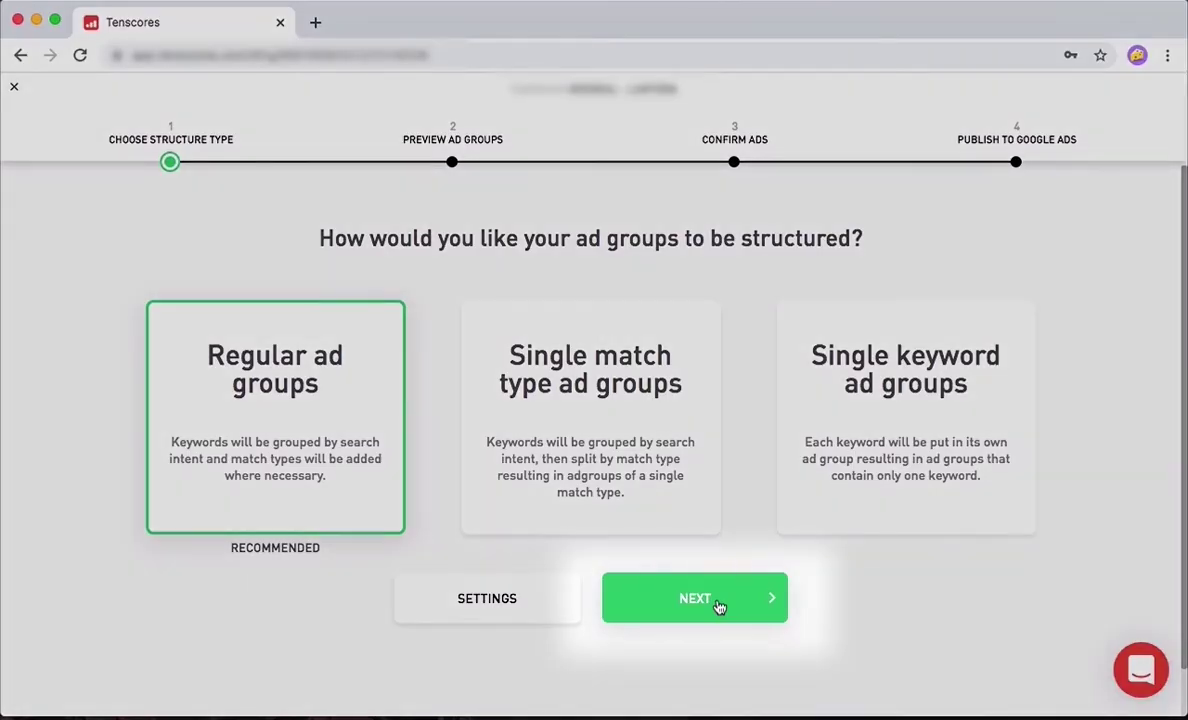
- Continue with the Regular ad groups structure and look through the previewed ad groups
click(717, 602)
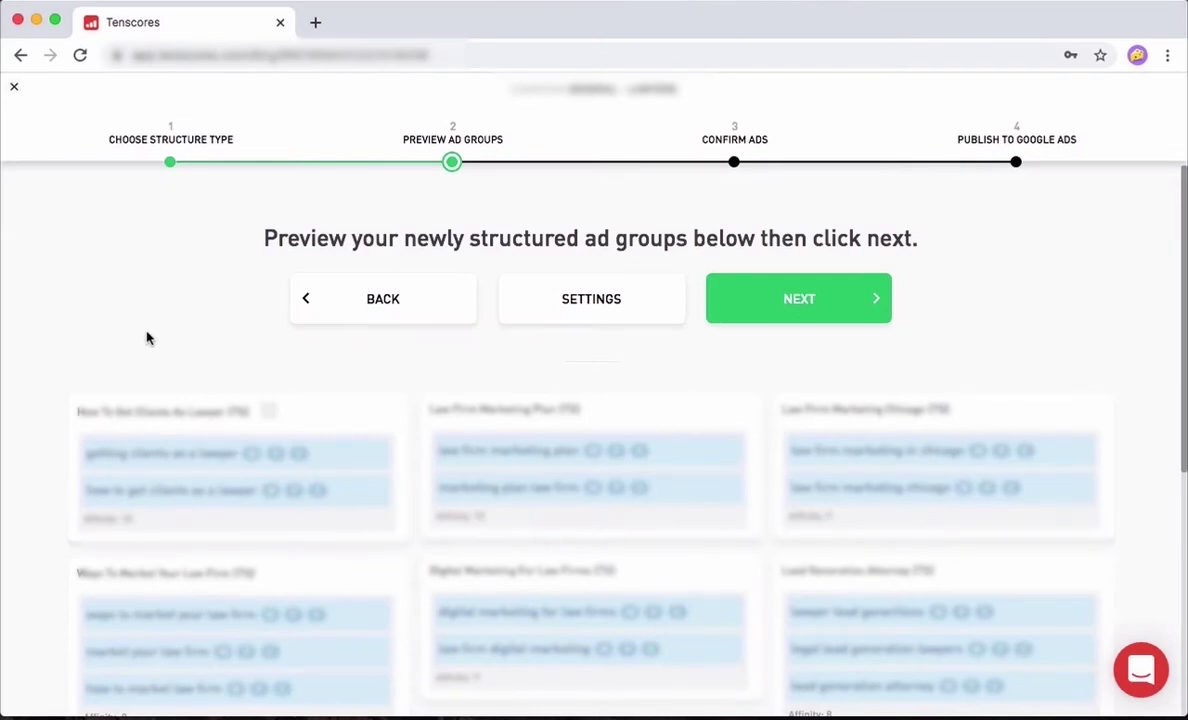
scroll(45, 525, down, 2)
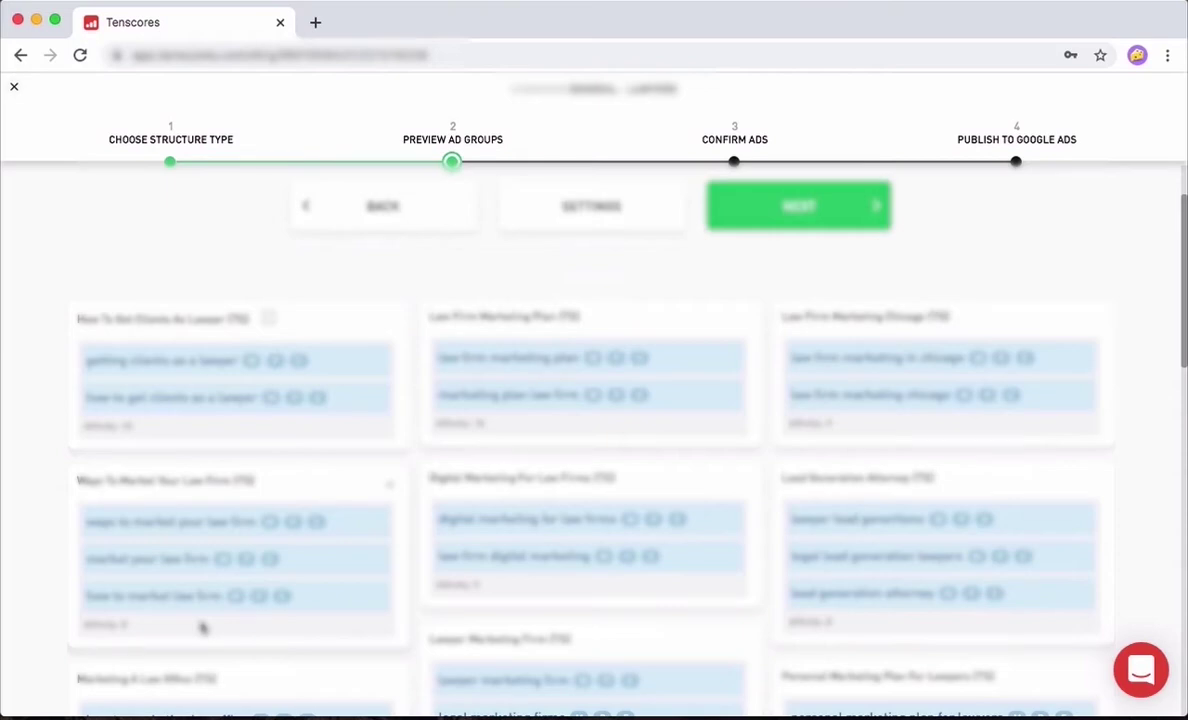
scroll(203, 627, down, 3)
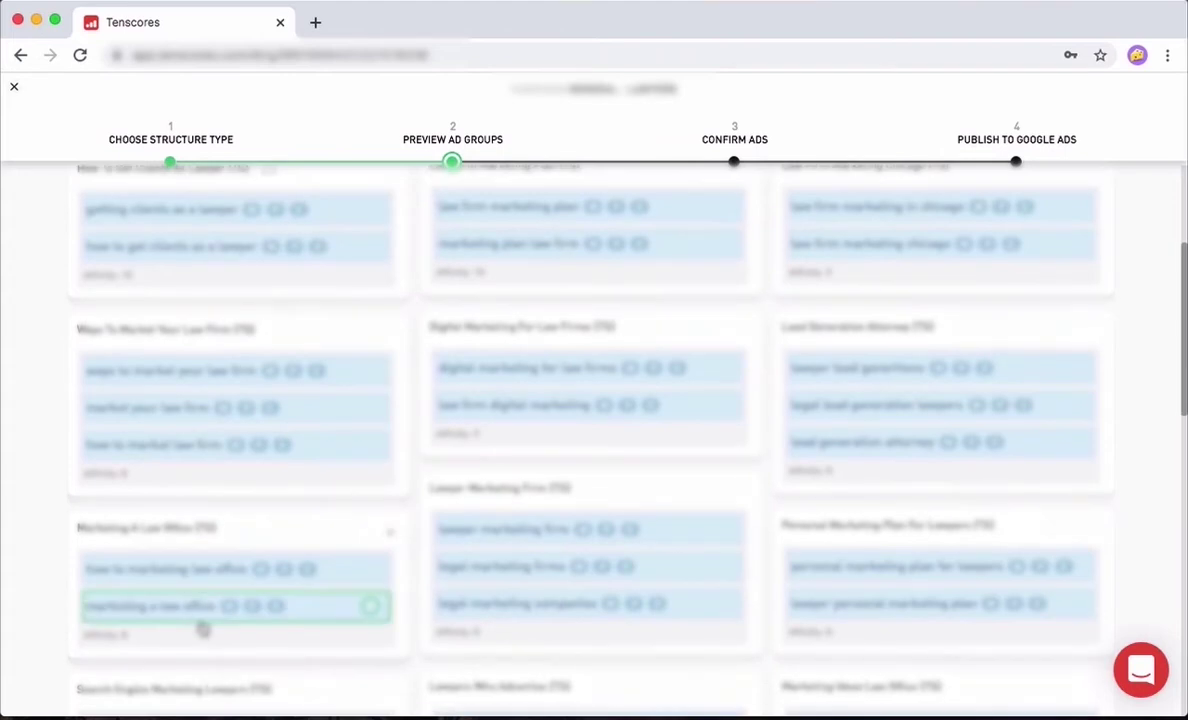
scroll(203, 627, down, 5)
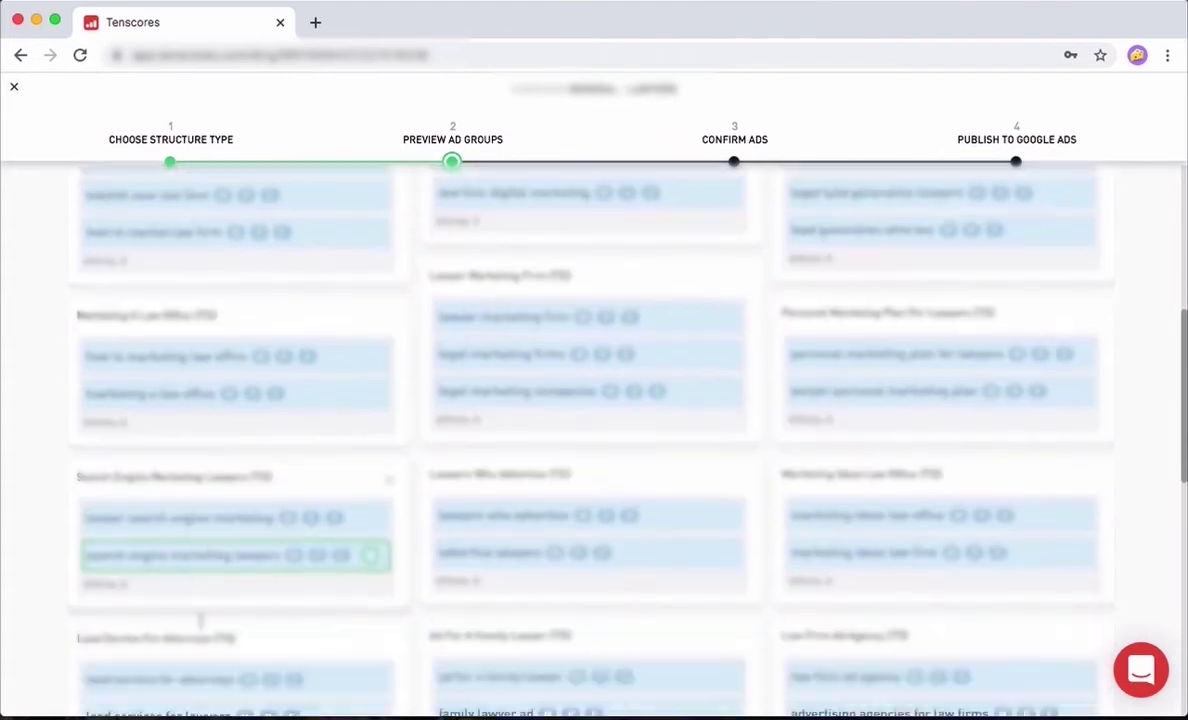
scroll(205, 610, up, 5)
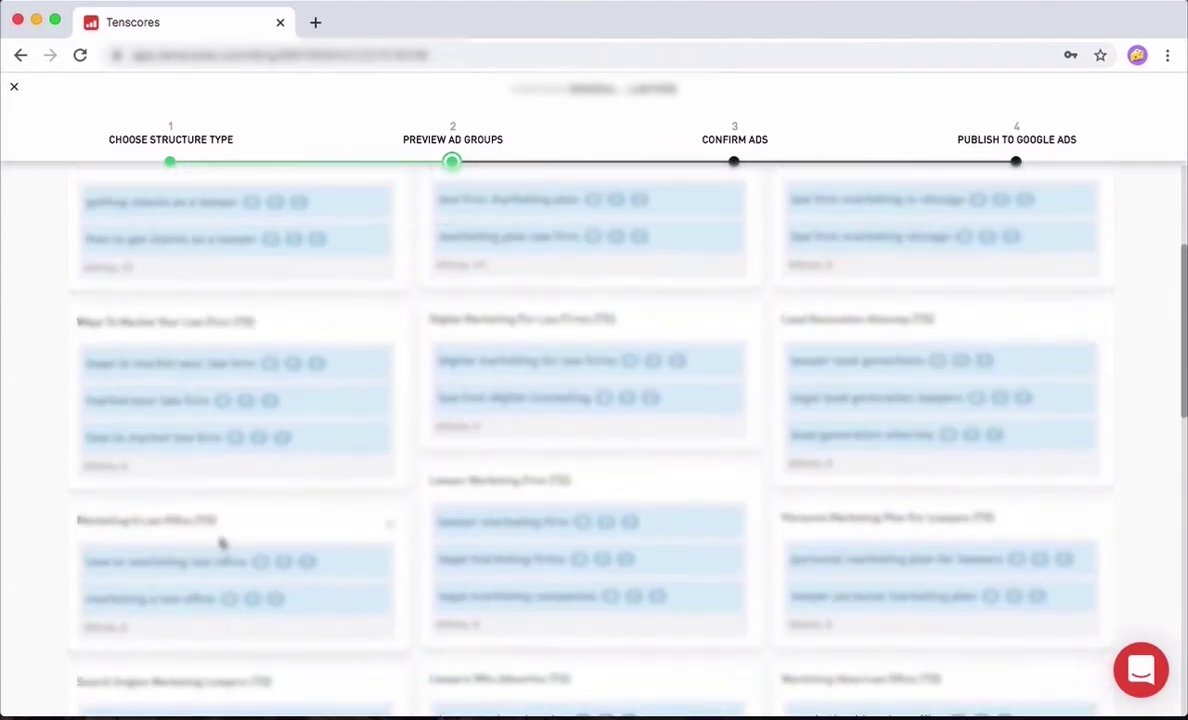
scroll(313, 390, up, 4)
scroll(313, 390, up, 2)
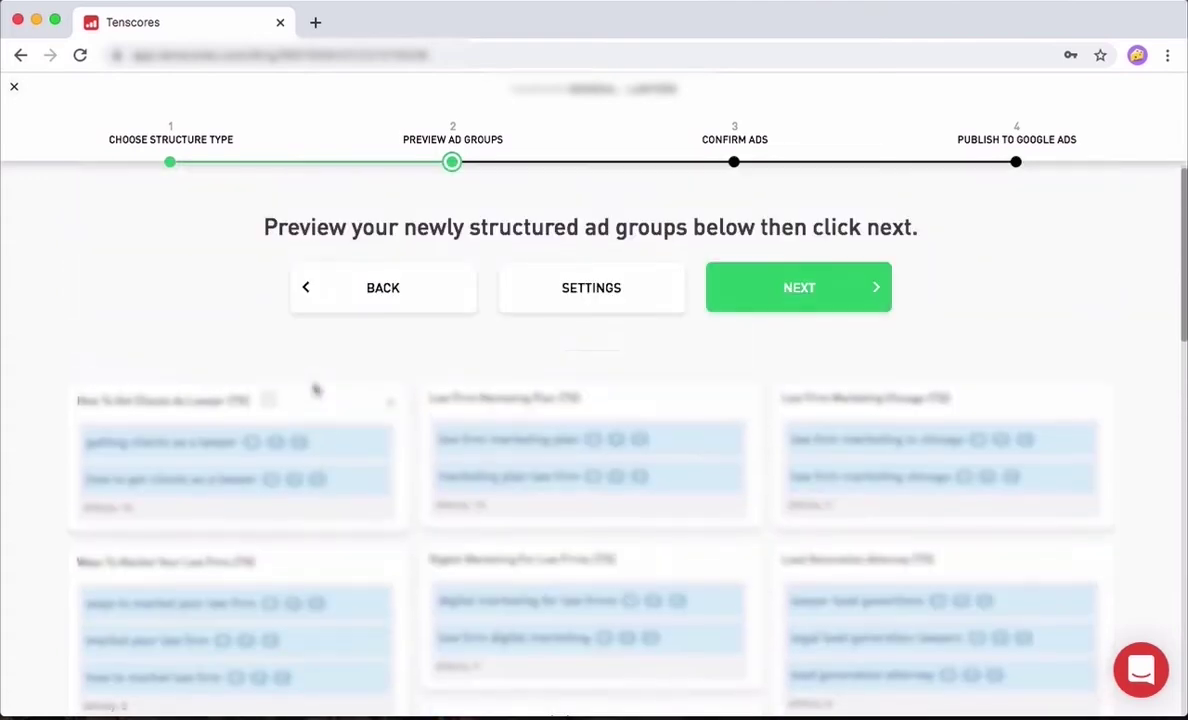
- Examine the keywords, match types and affinity of the first previewed ad groups
scroll(315, 391, down, 1)
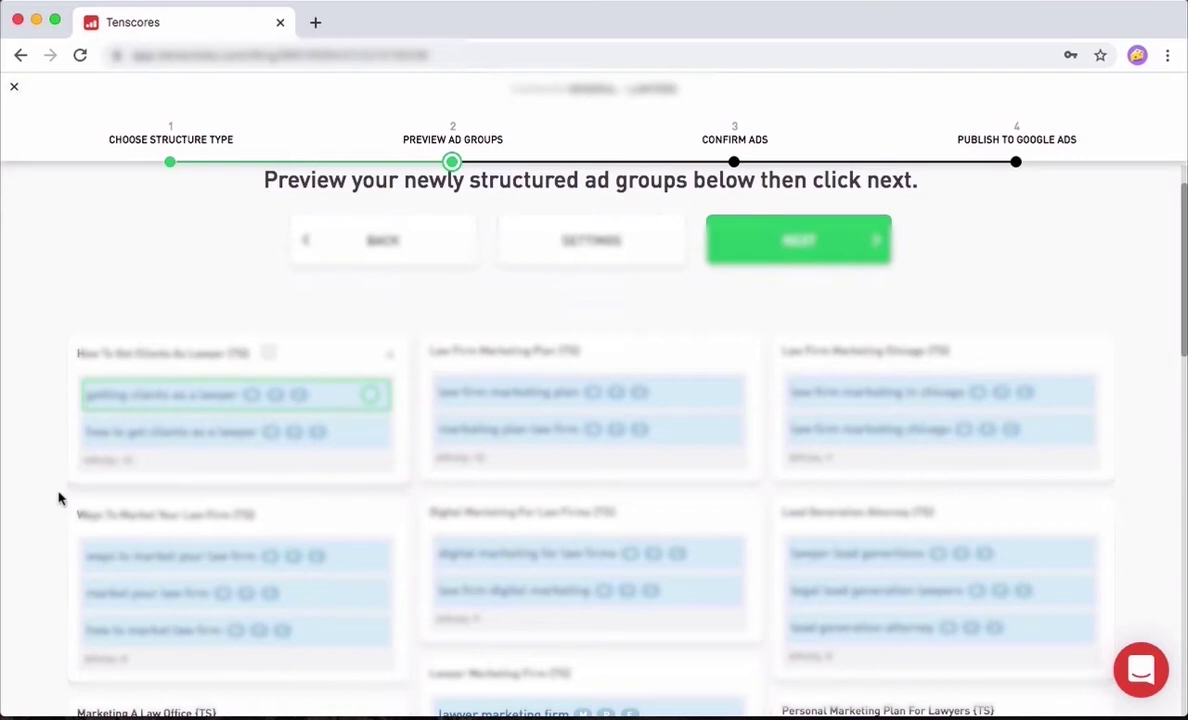
scroll(58, 497, down, 1)
scroll(58, 497, down, 2)
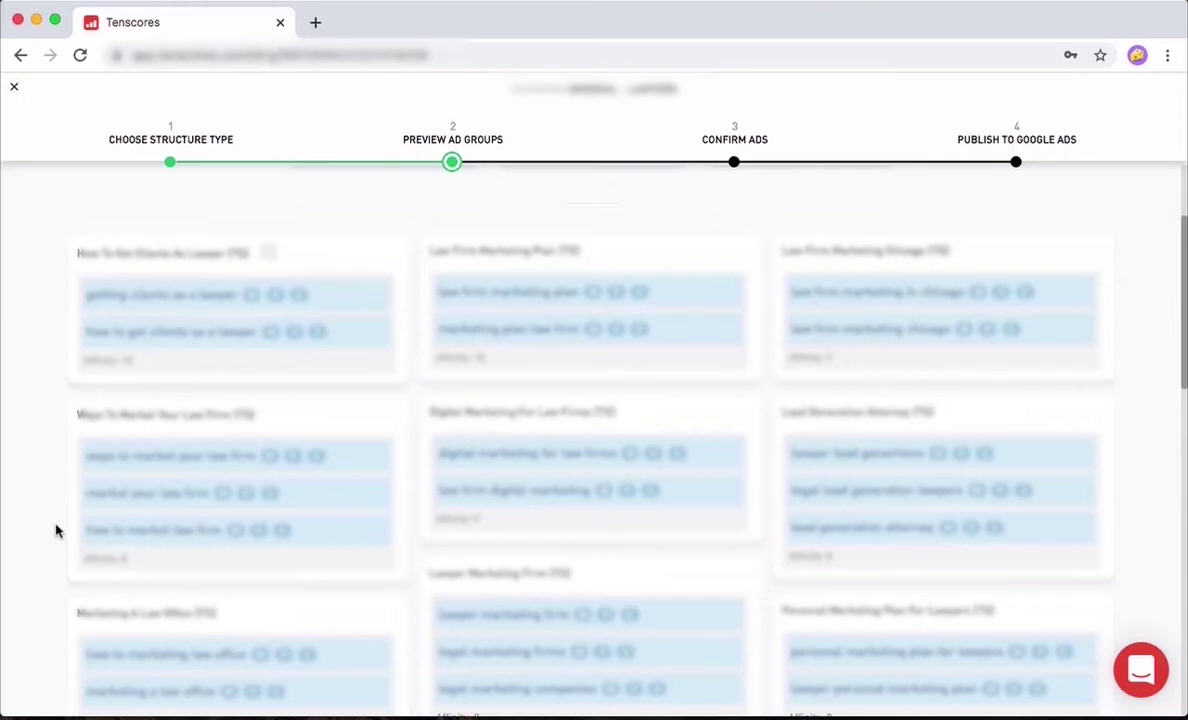
scroll(57, 531, up, 4)
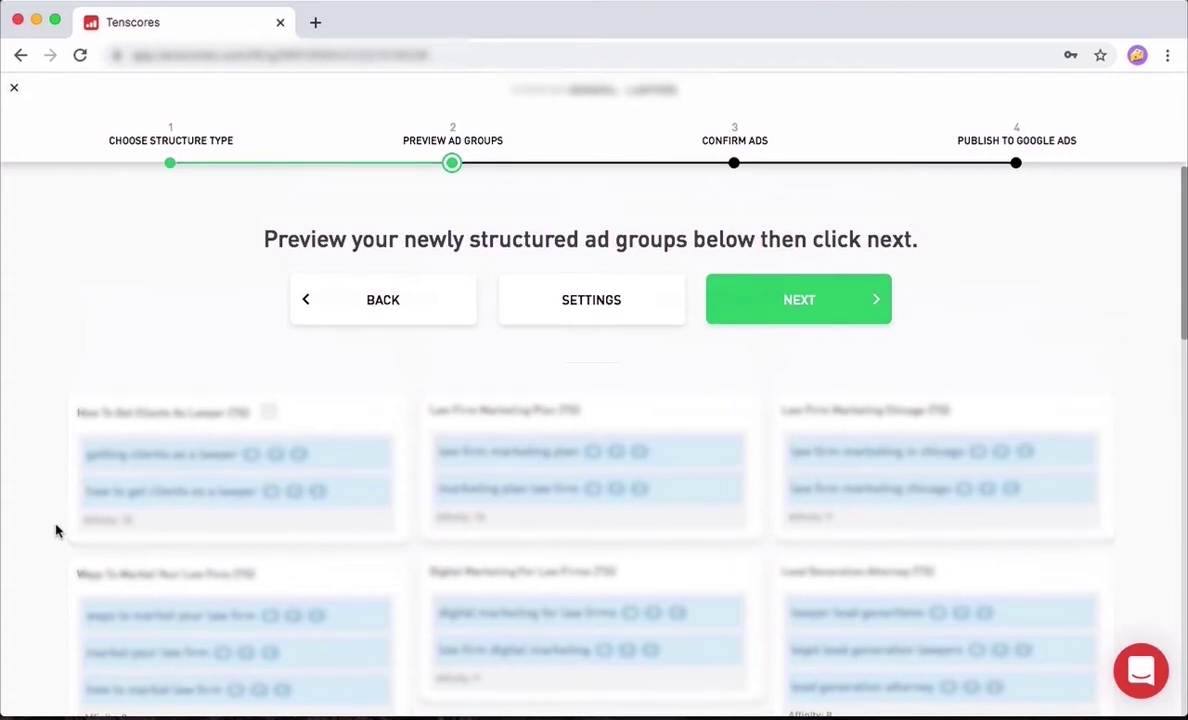
scroll(57, 531, down, 2)
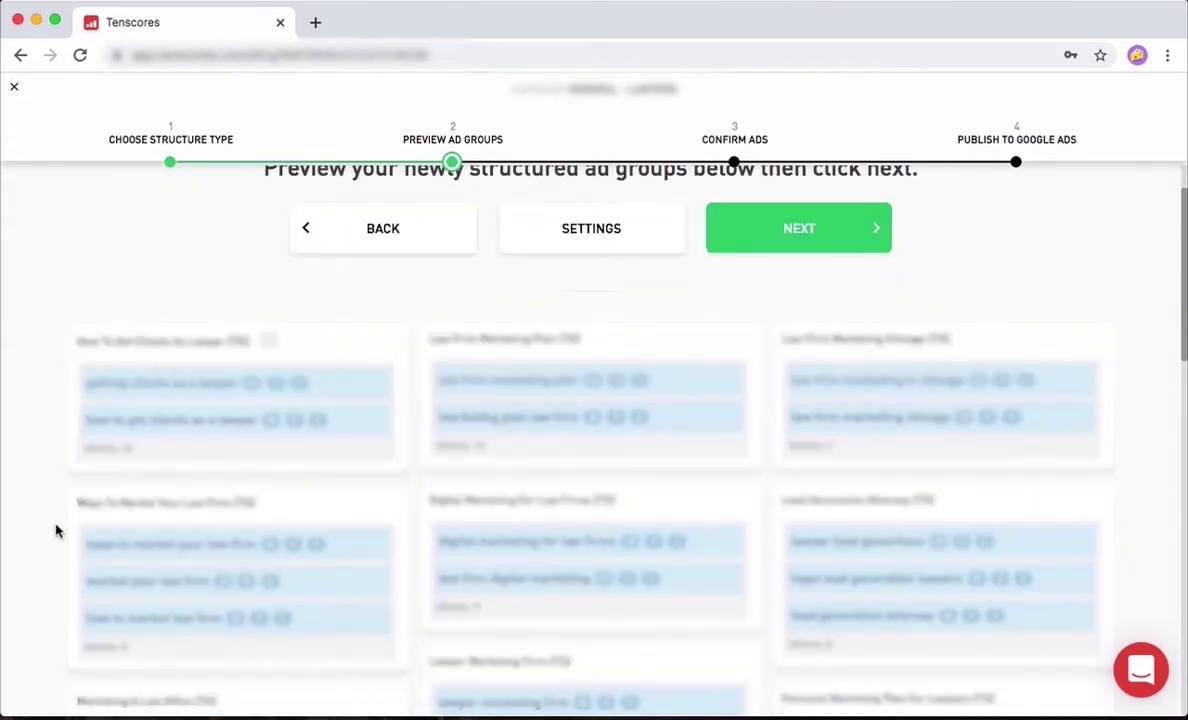
scroll(57, 531, up, 2)
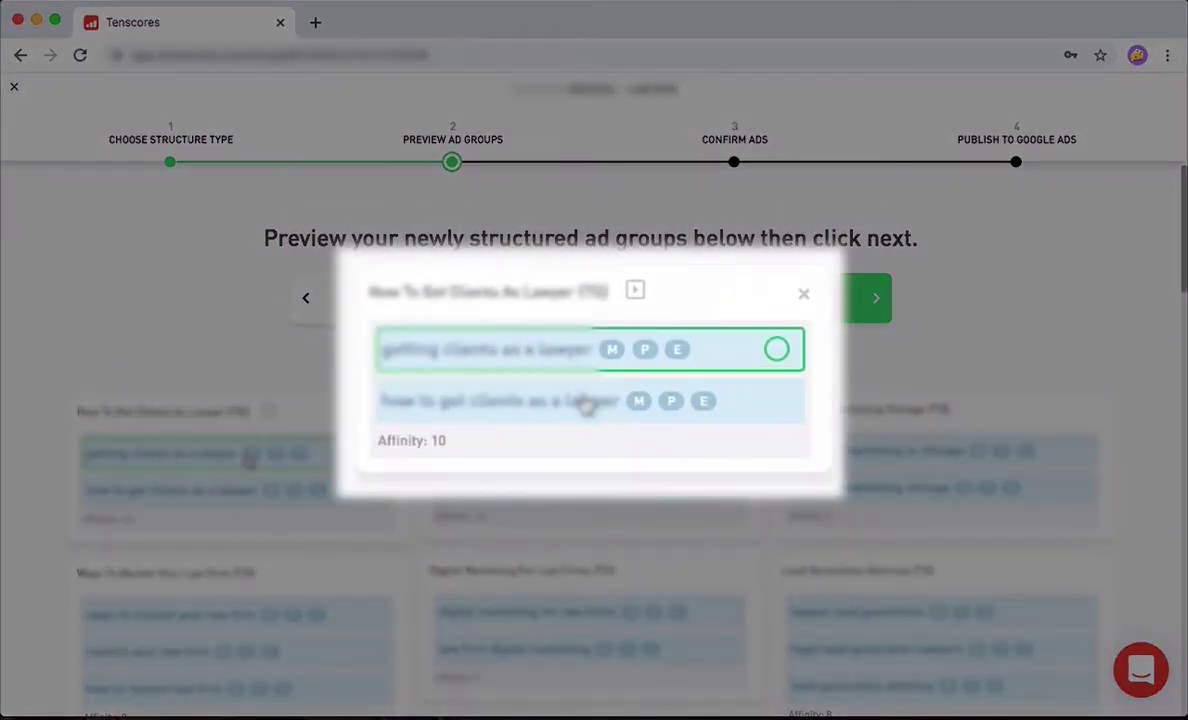
click(589, 408)
click(607, 356)
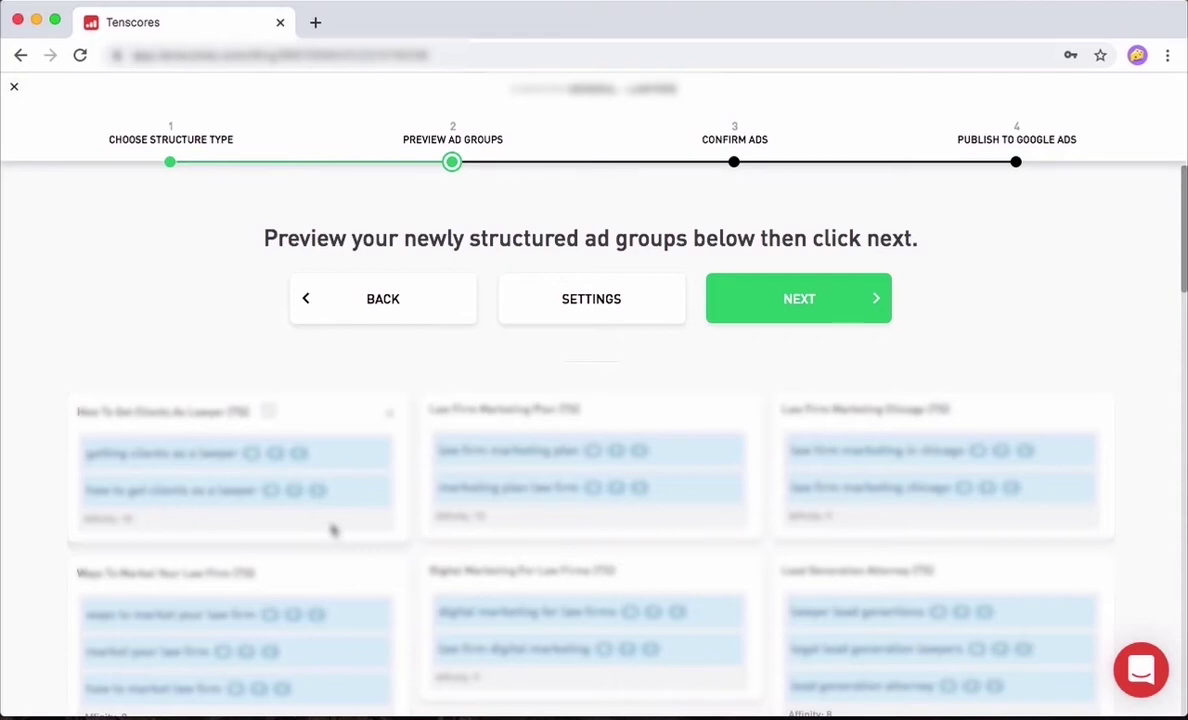
- Remove the Phrase match type from all ad groups in the structure settings and apply the change
click(594, 303)
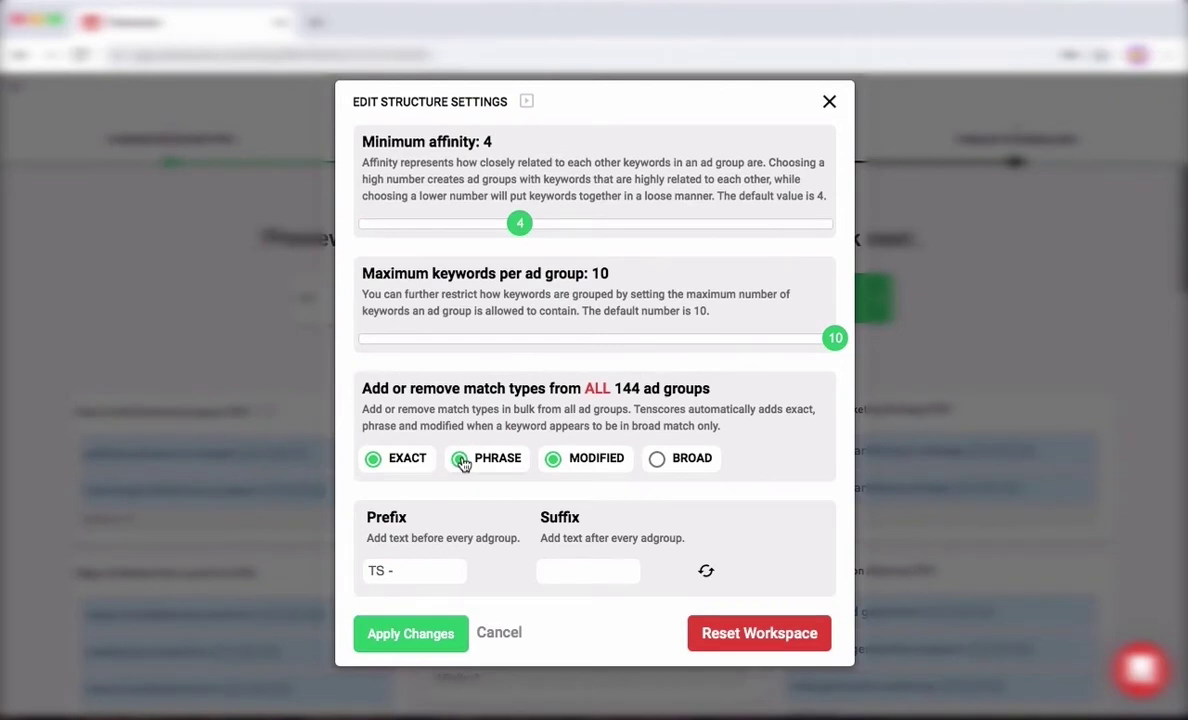
click(461, 459)
click(409, 634)
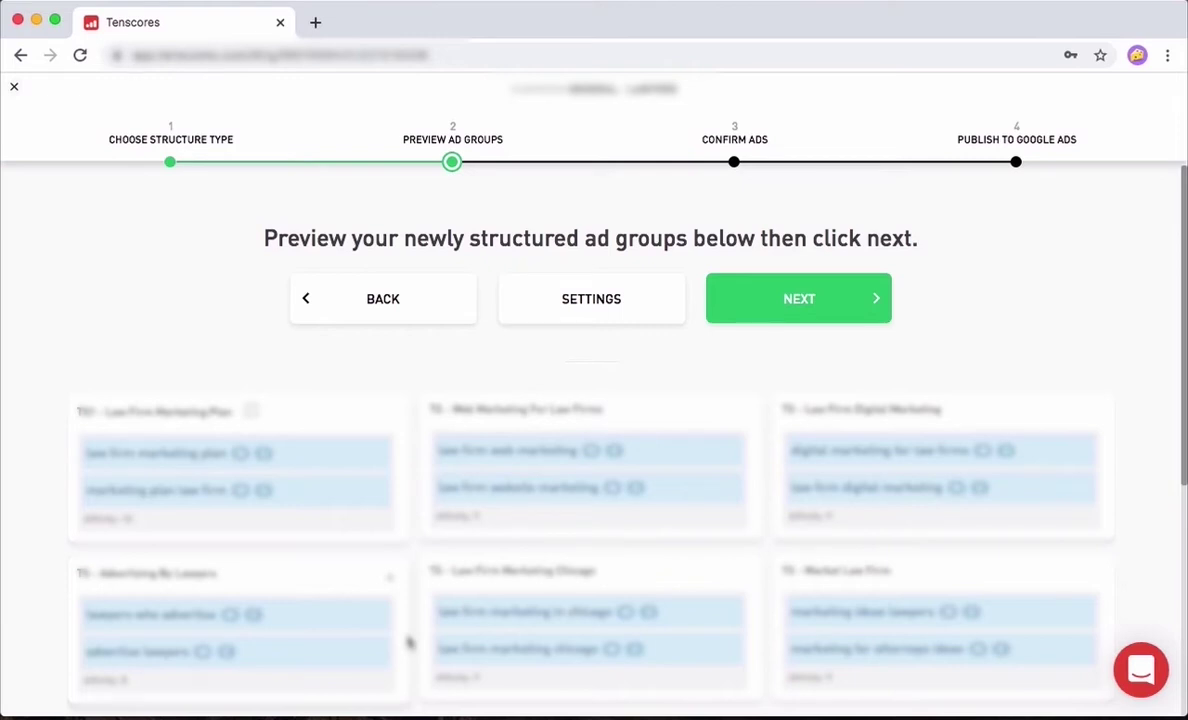
- In the structure settings, clear the ad group prefix, set the suffix to {TS} and apply the changes
scroll(409, 642, down, 3)
scroll(409, 642, up, 3)
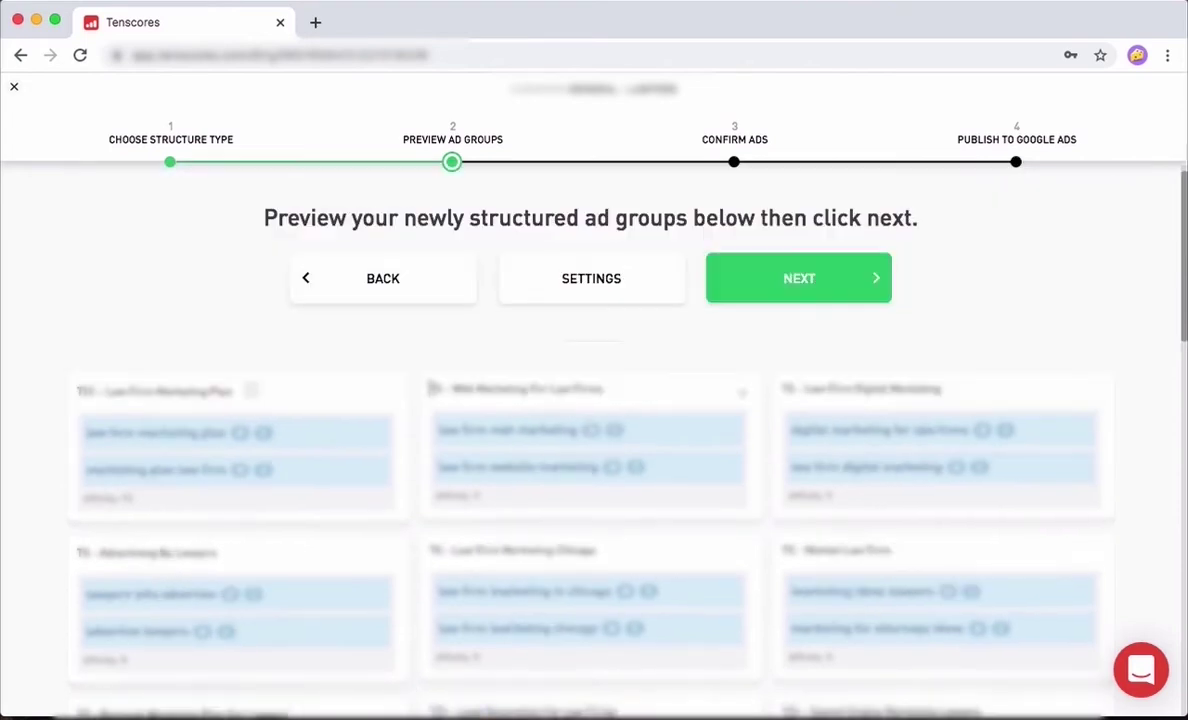
click(613, 288)
click(393, 571)
key(BackSpace)
key(BackSpace)
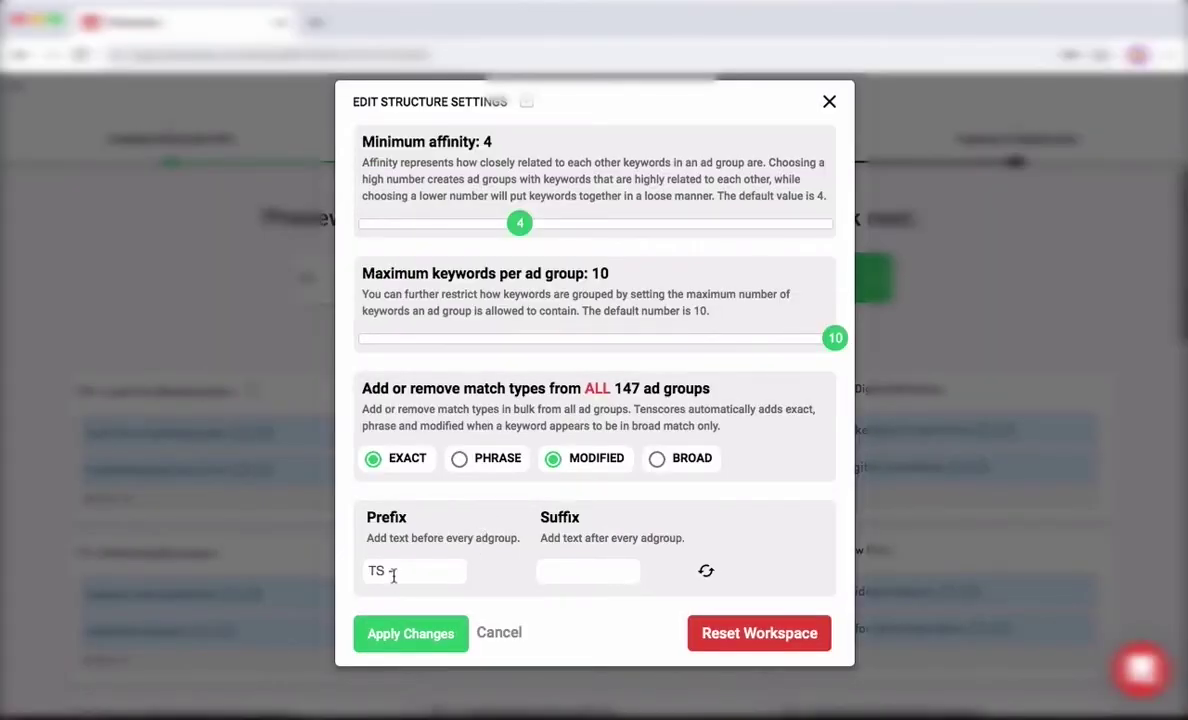
key(BackSpace)
key(BackSpace)
key(BackSpace)
click(588, 571)
text({TS})
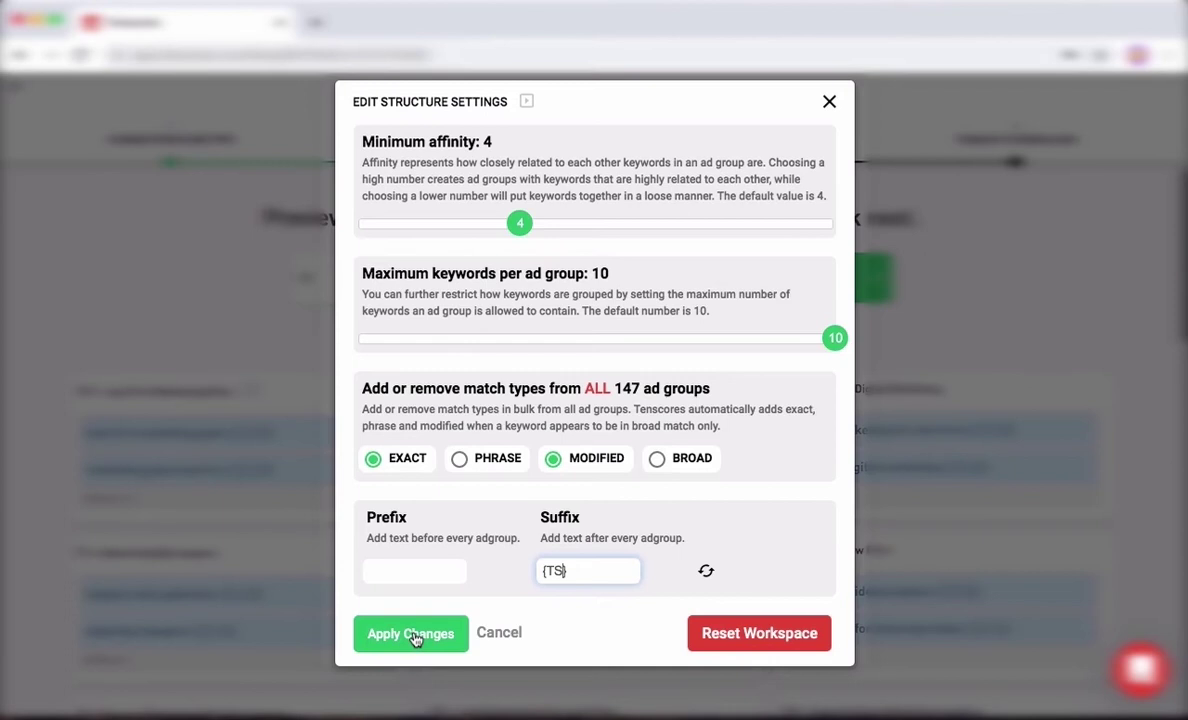
click(413, 636)
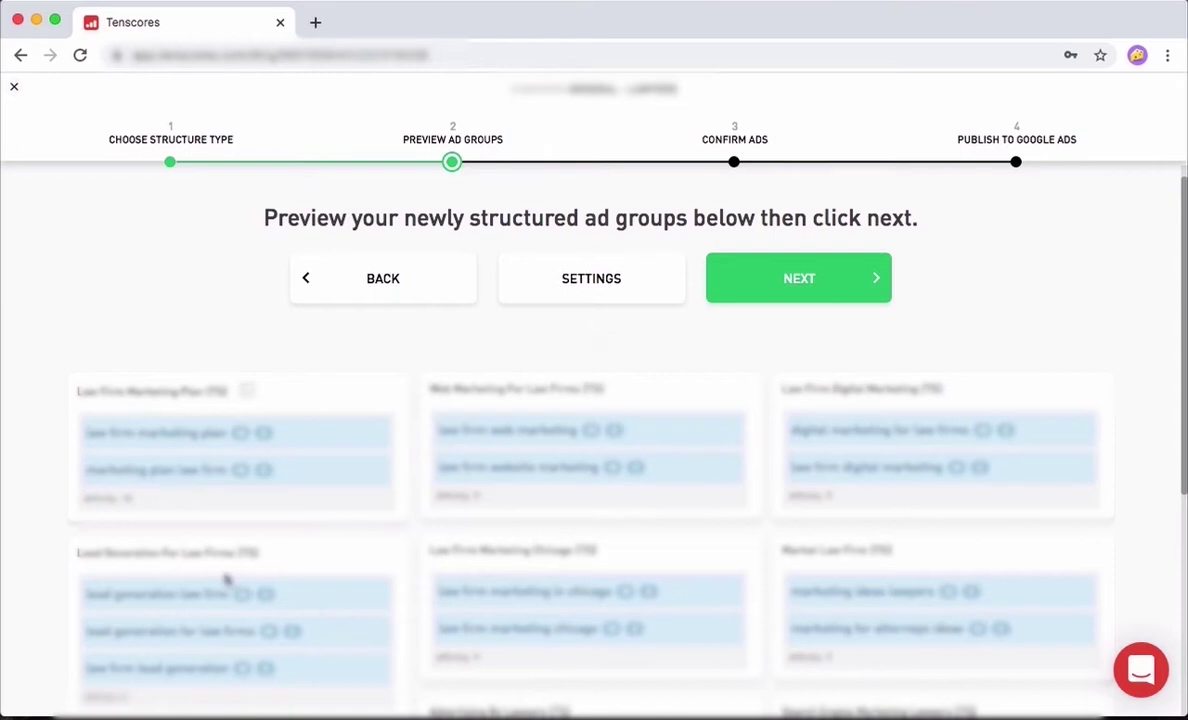
- Raise the minimum affinity to 10 in the structure settings and apply the change
scroll(231, 527, down, 1)
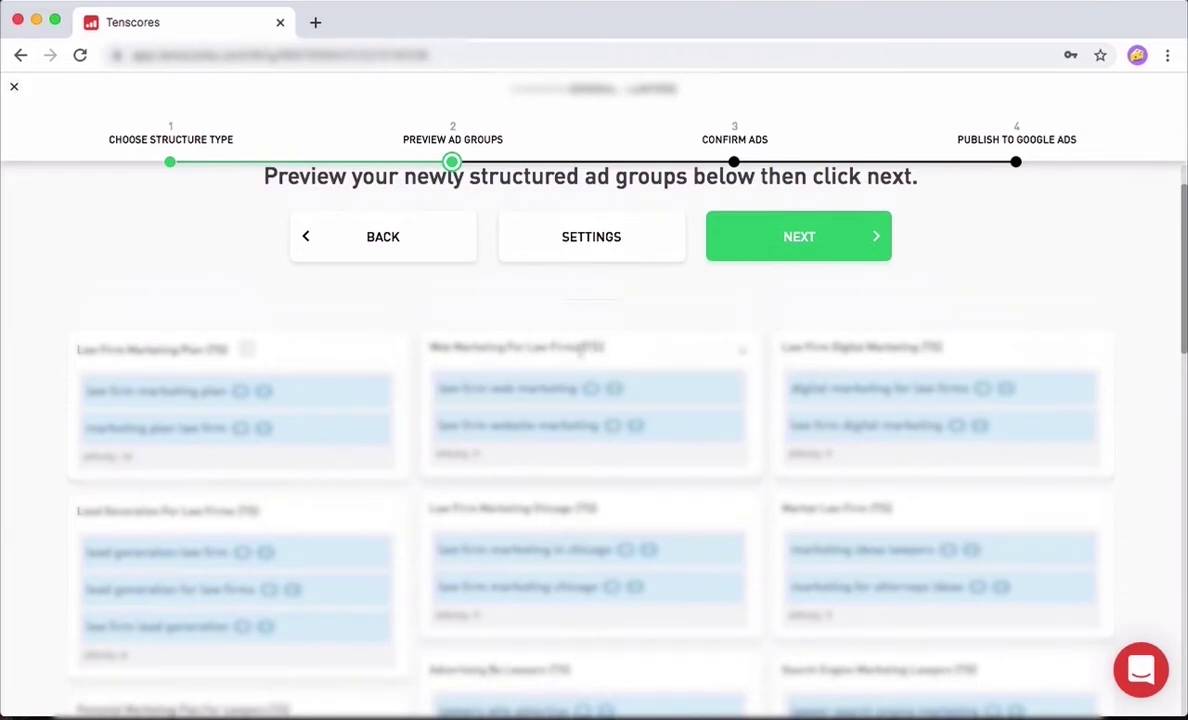
click(585, 240)
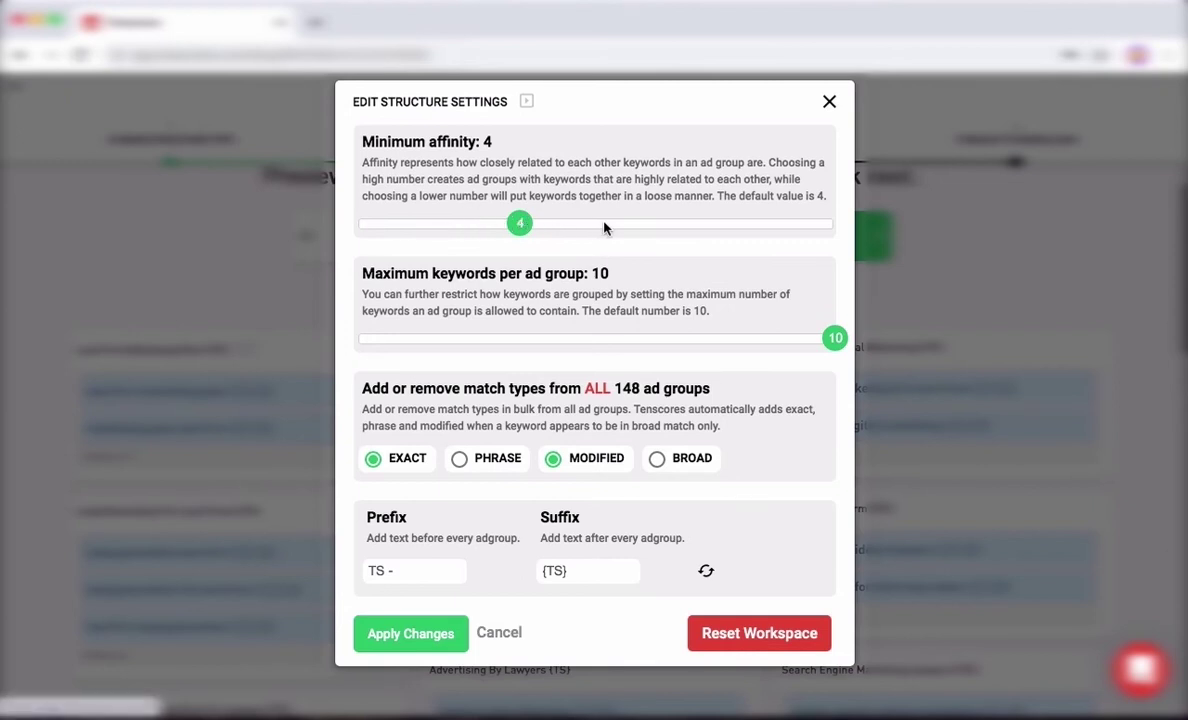
drag(604, 228, 702, 224)
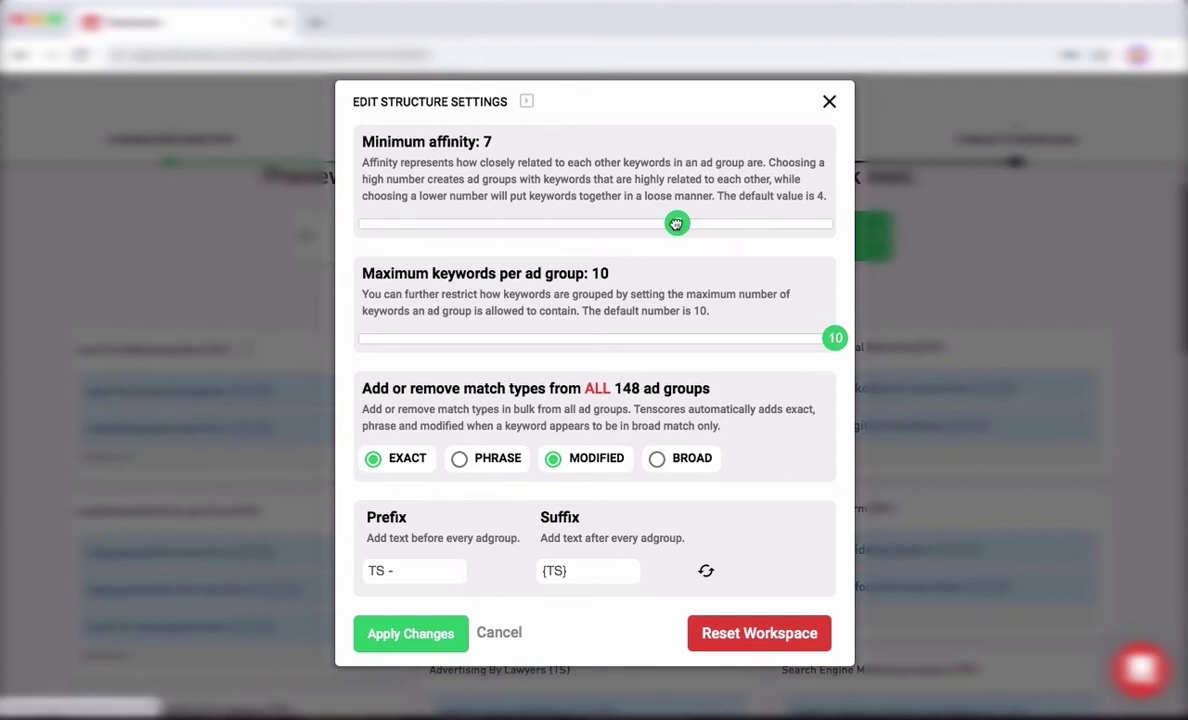
drag(676, 224, 835, 225)
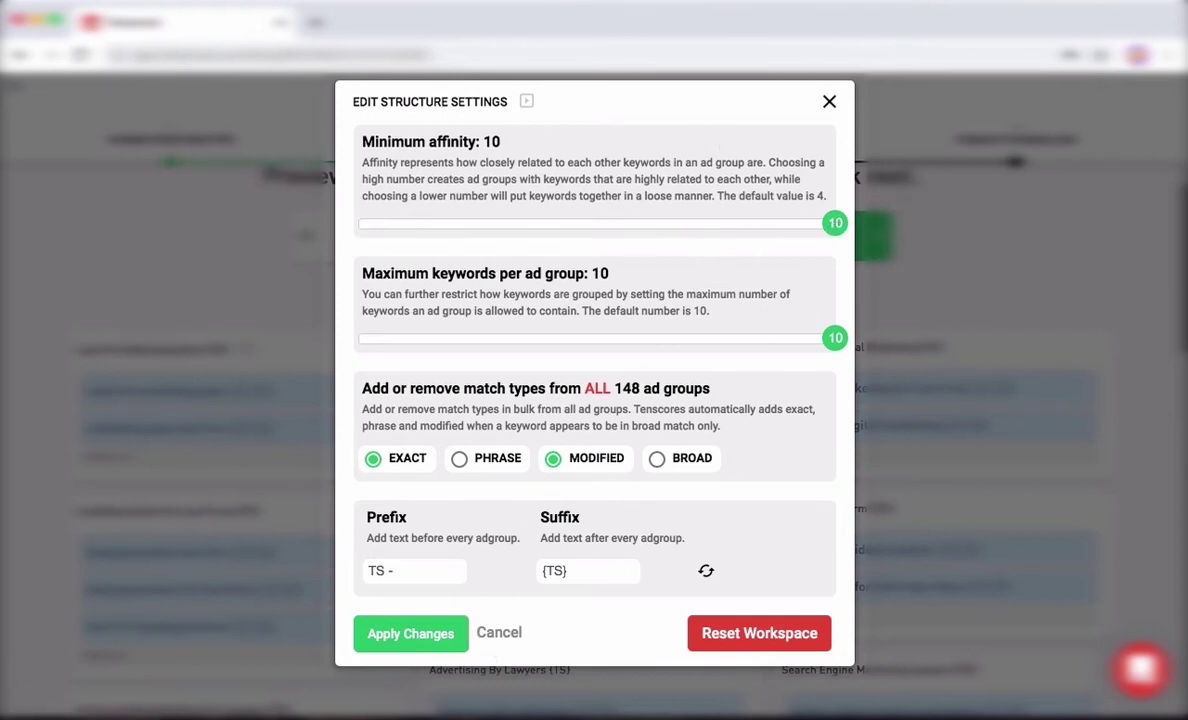
click(405, 634)
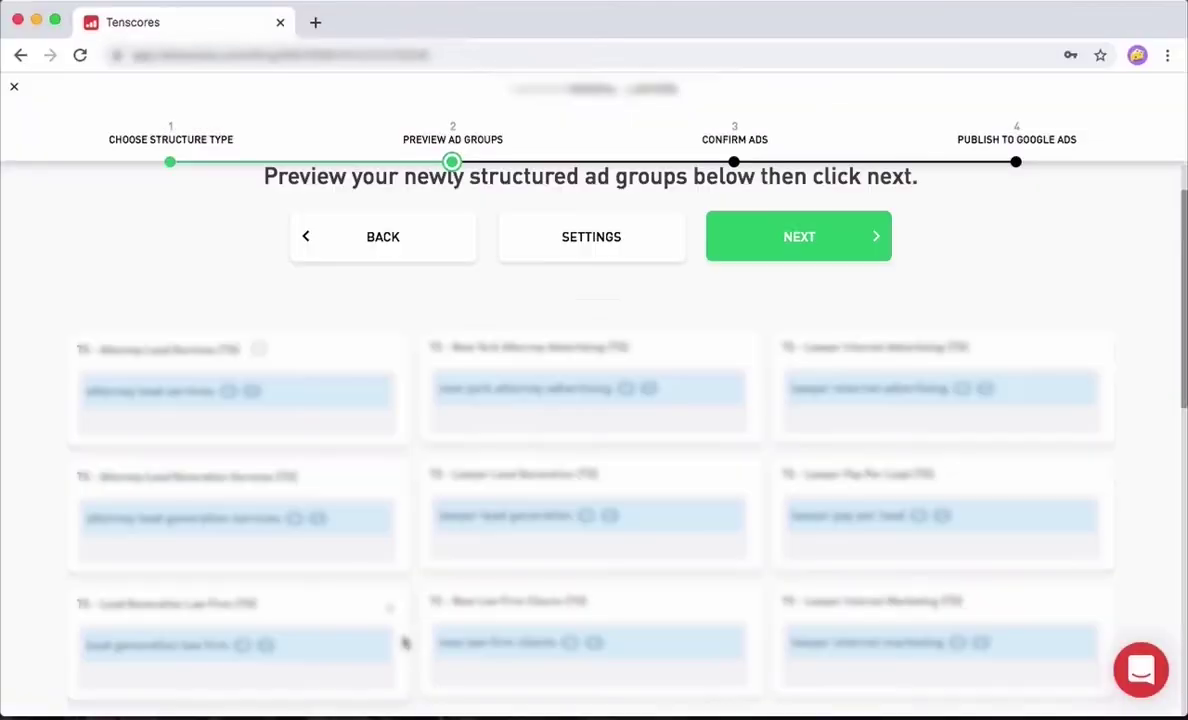
- Examine how the keywords are grouped in the previewed ad groups with the minimum affinity of 10
scroll(520, 533, down, 3)
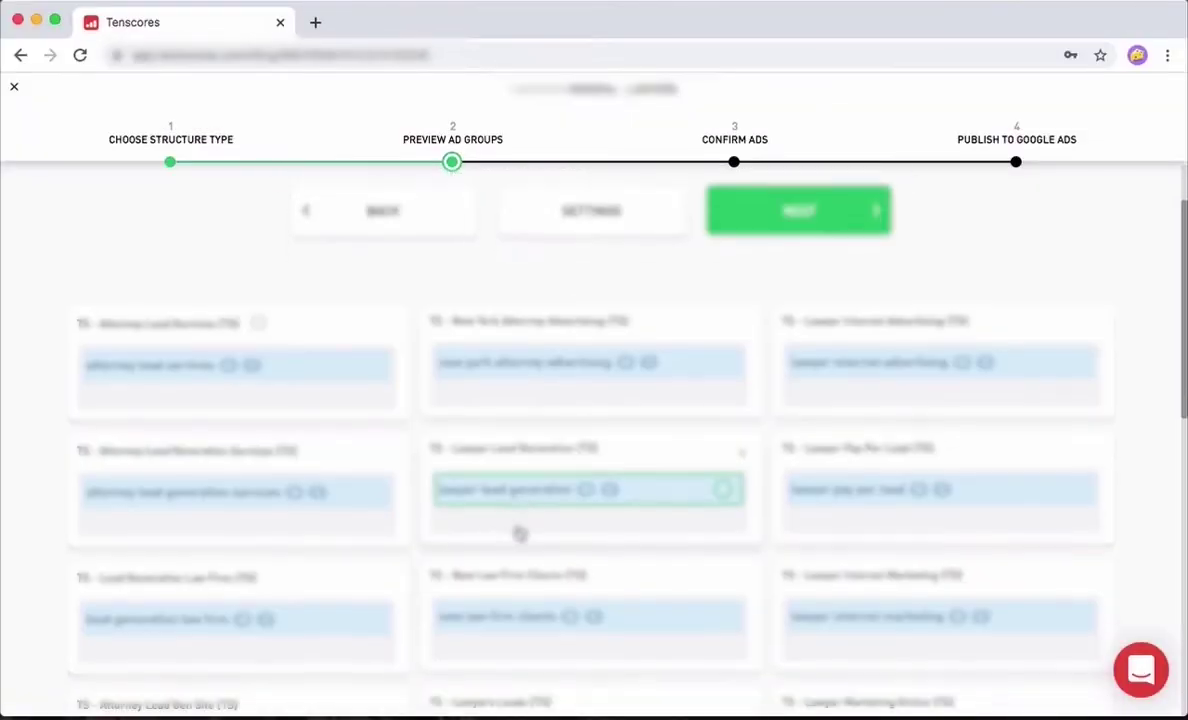
scroll(520, 533, down, 3)
scroll(520, 533, down, 8)
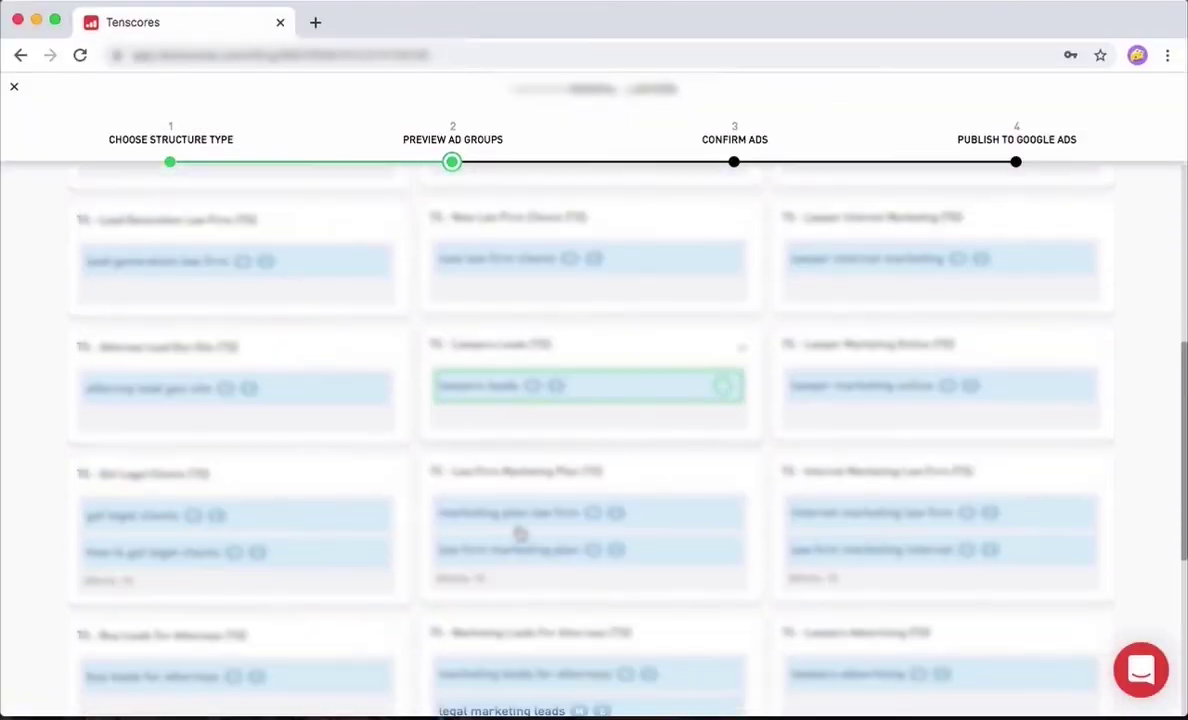
scroll(520, 533, up, 2)
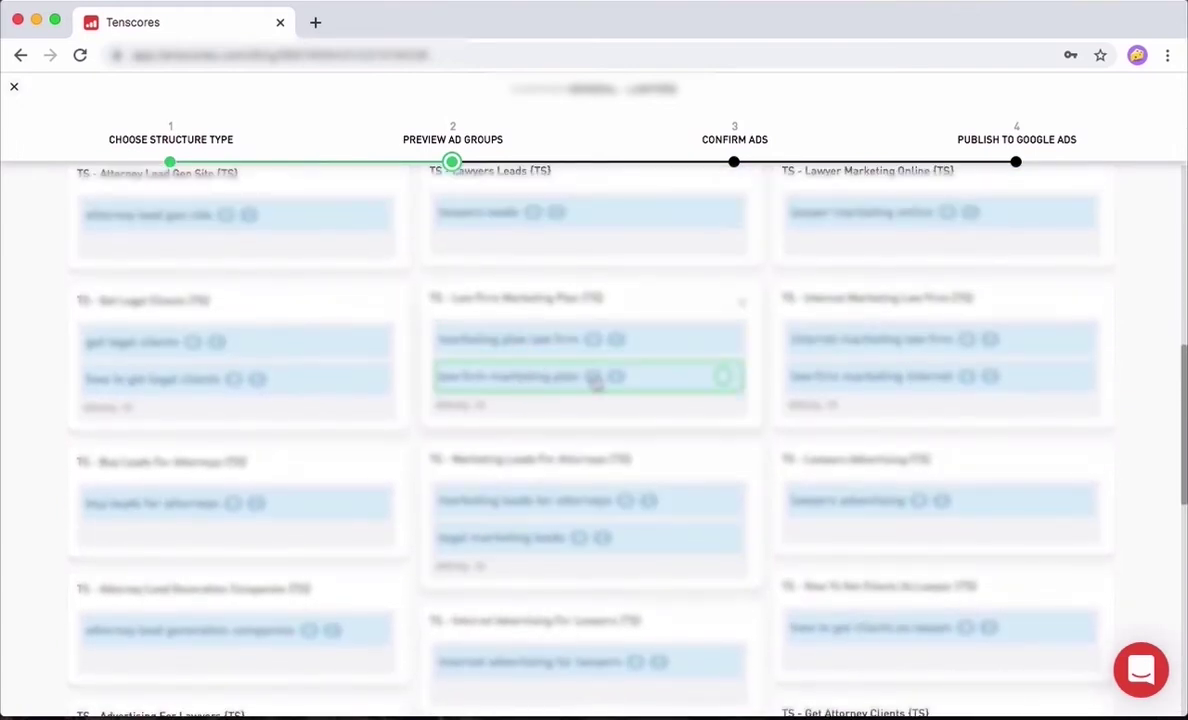
scroll(818, 433, up, 3)
scroll(818, 433, up, 10)
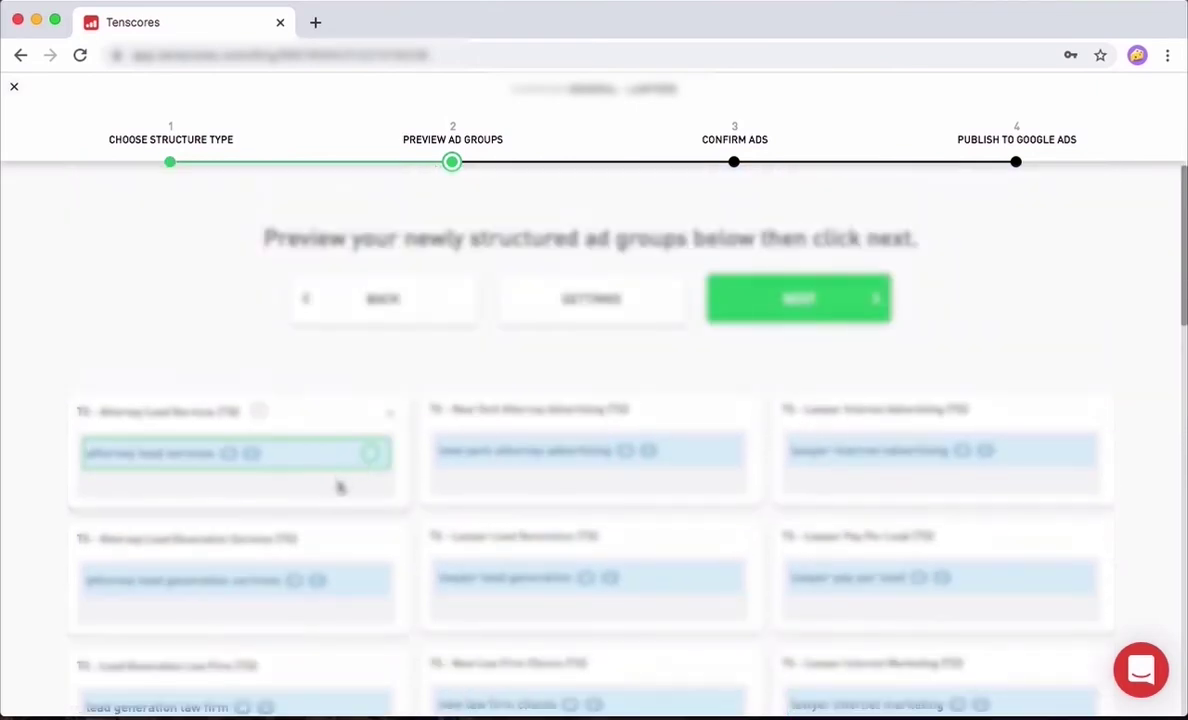
scroll(558, 505, down, 3)
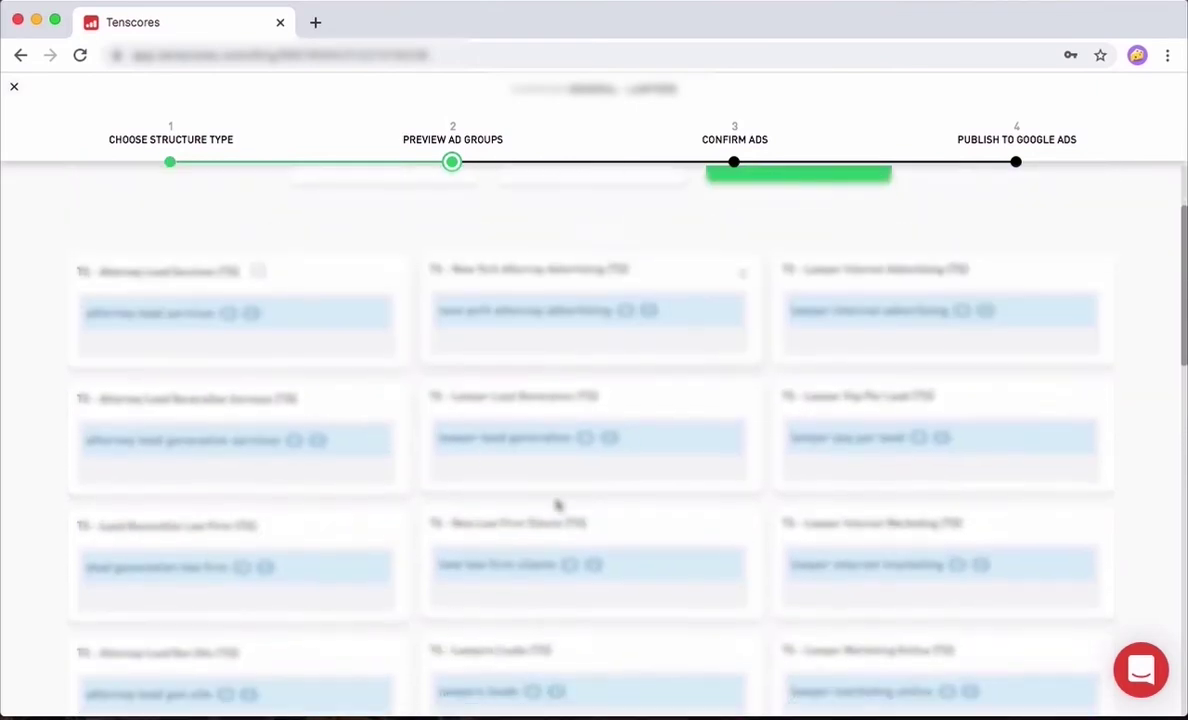
scroll(558, 505, up, 3)
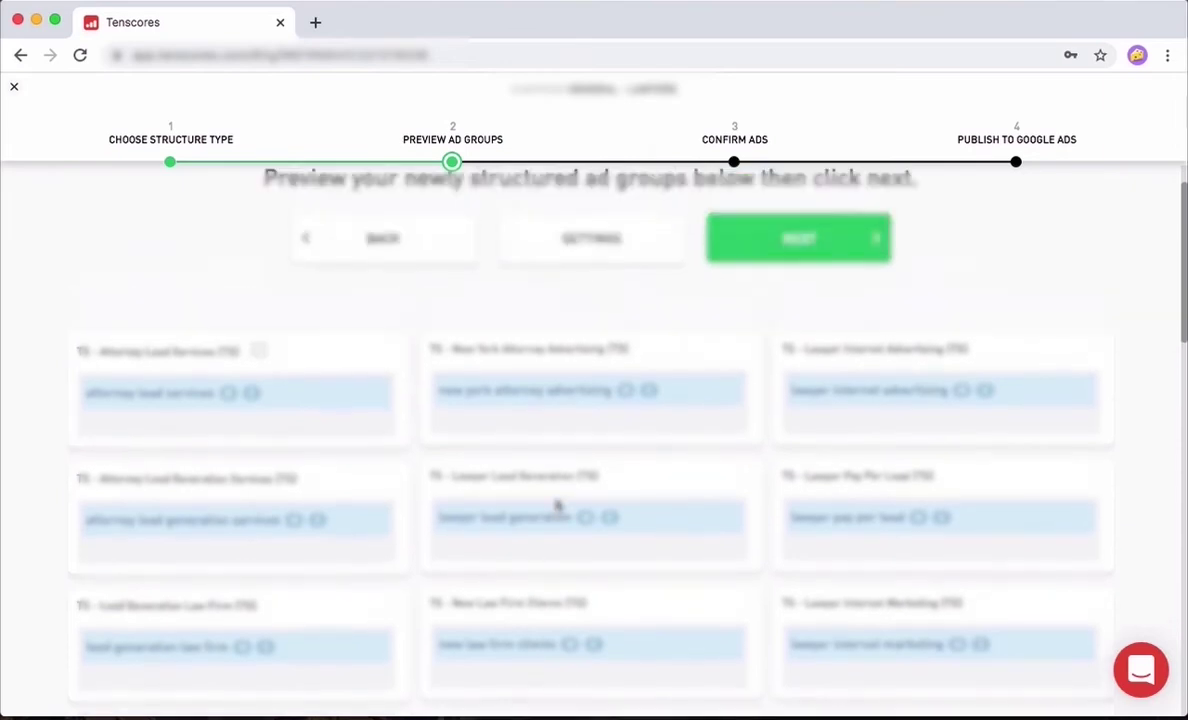
- Set the minimum affinity to 4 in the structure settings and apply the change
click(660, 292)
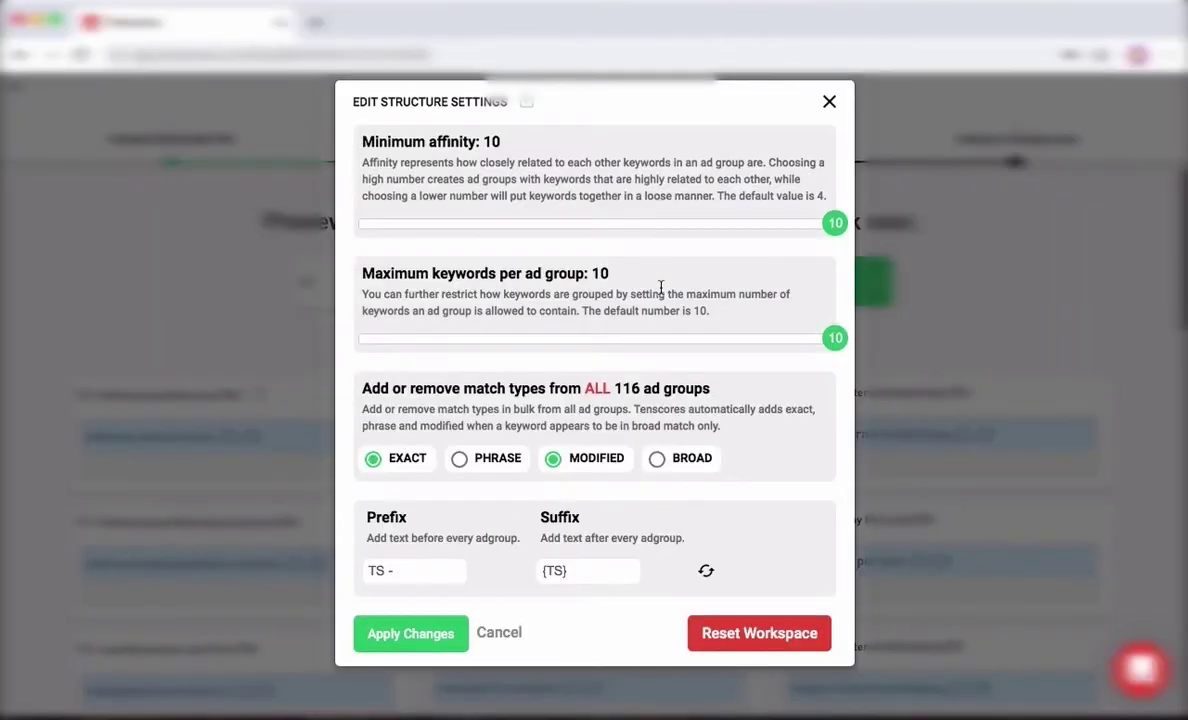
drag(834, 224, 520, 223)
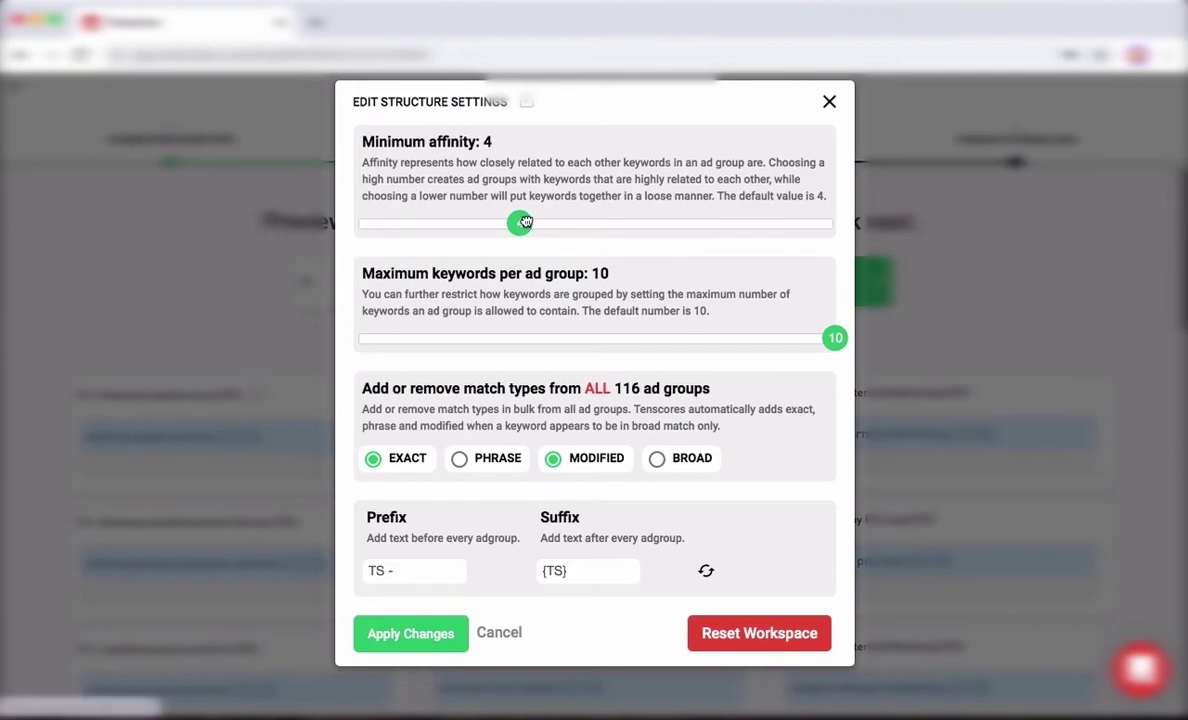
click(415, 634)
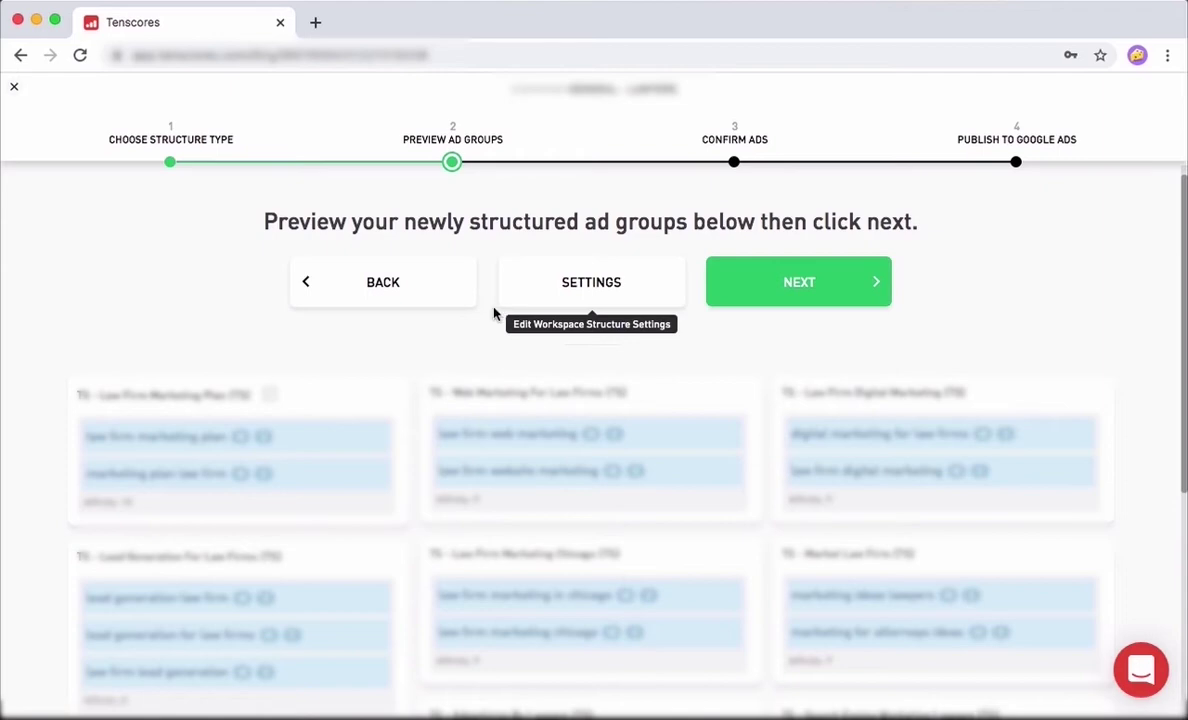
- Select one lead generation keyword and both Market Law Firm keywords to view the regrouping options, and dismiss the selection
scroll(490, 480, down, 2)
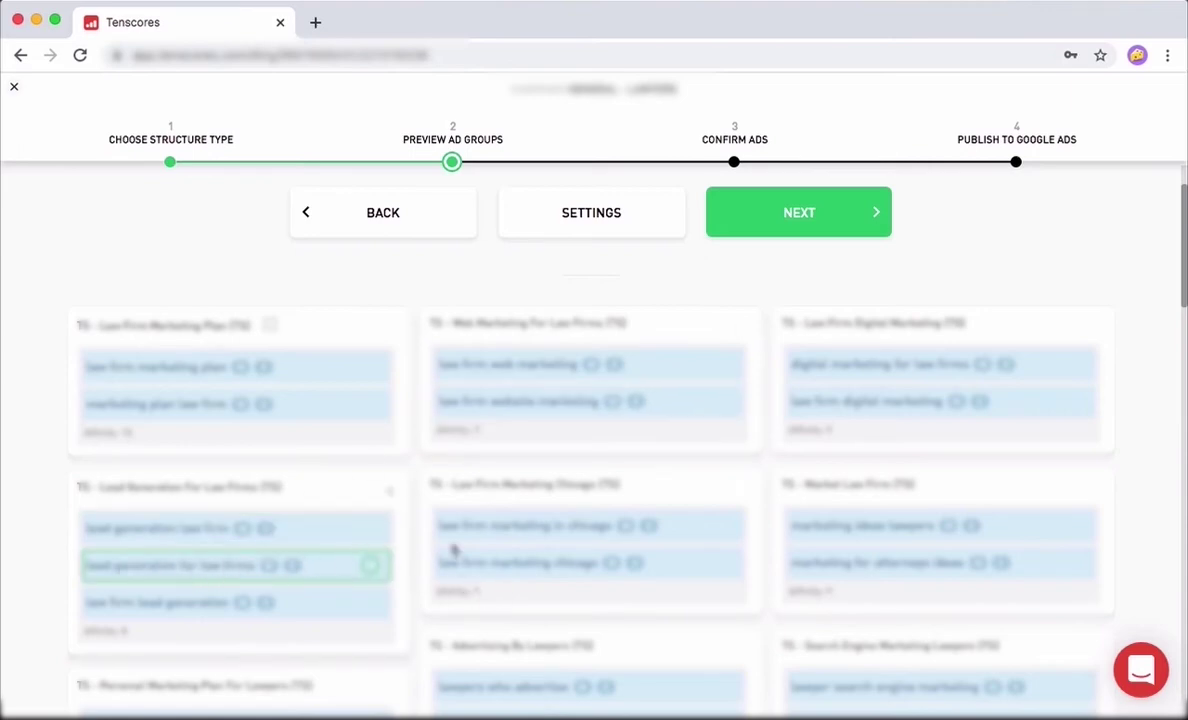
click(340, 570)
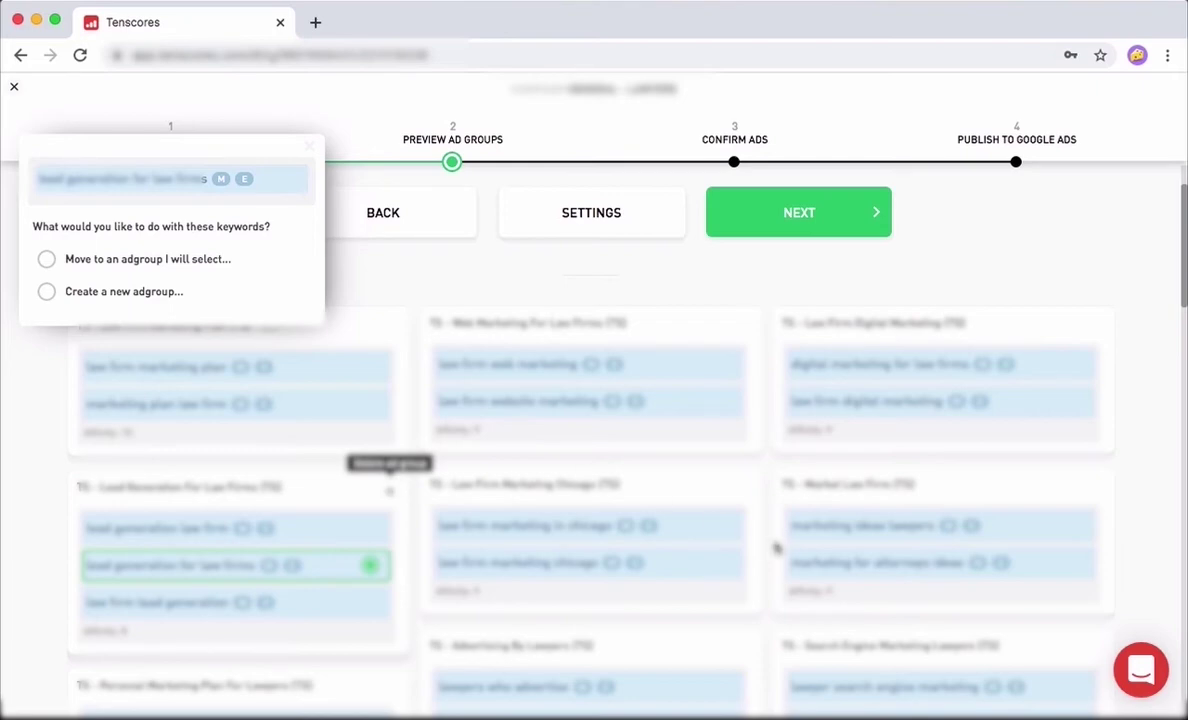
scroll(777, 549, down, 5)
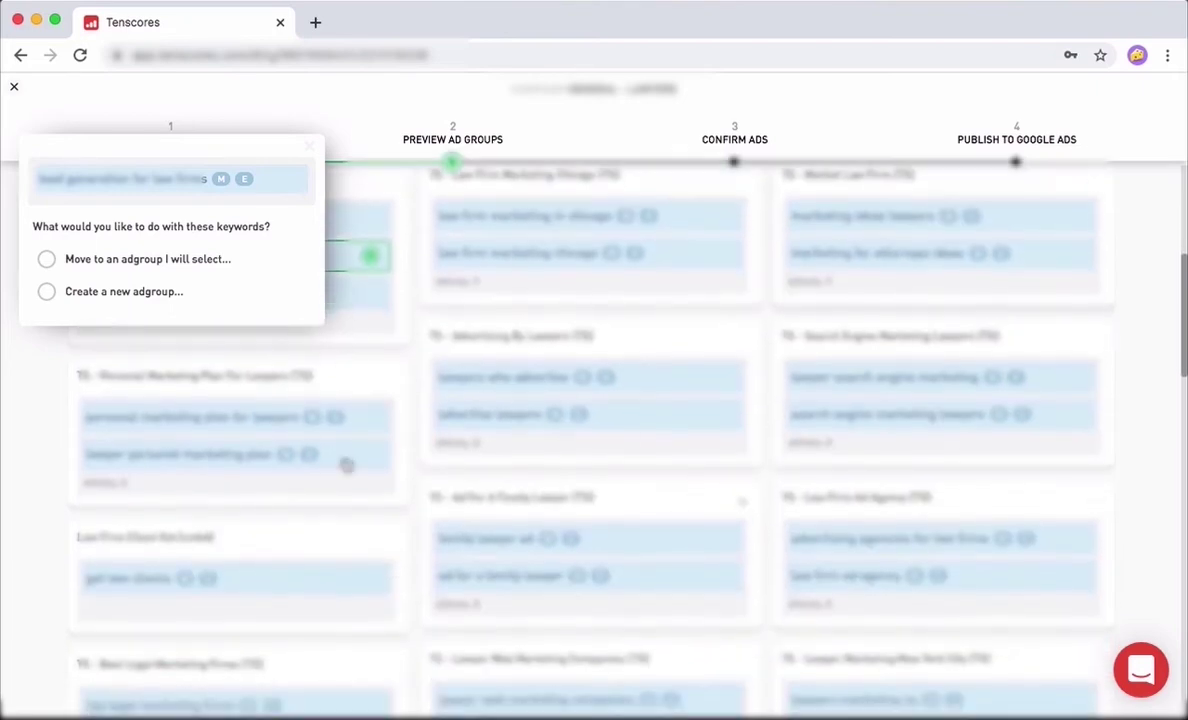
scroll(346, 464, down, 5)
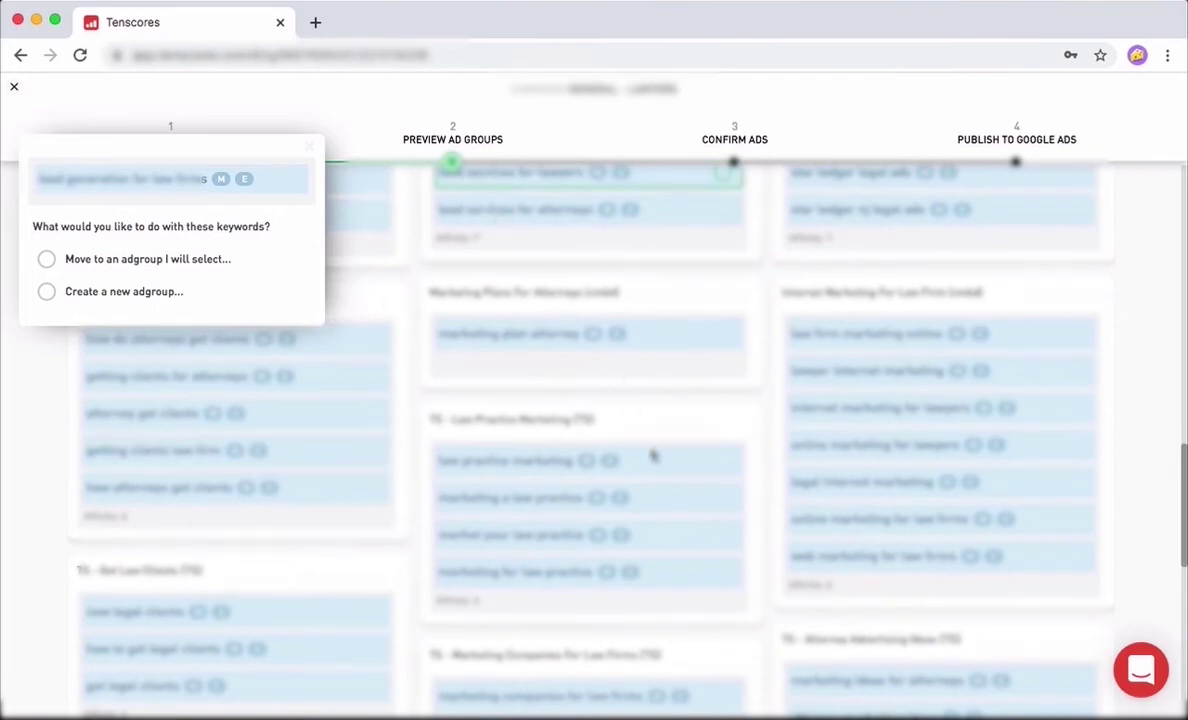
scroll(825, 652, down, 10)
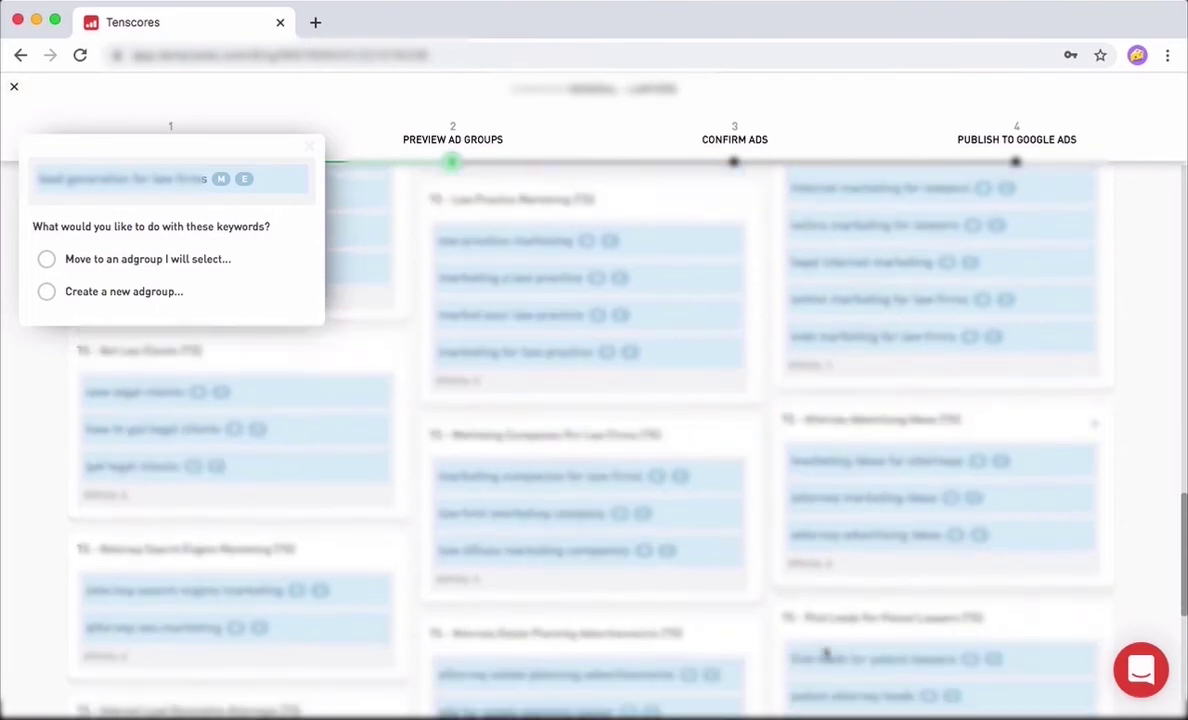
scroll(824, 653, up, 10)
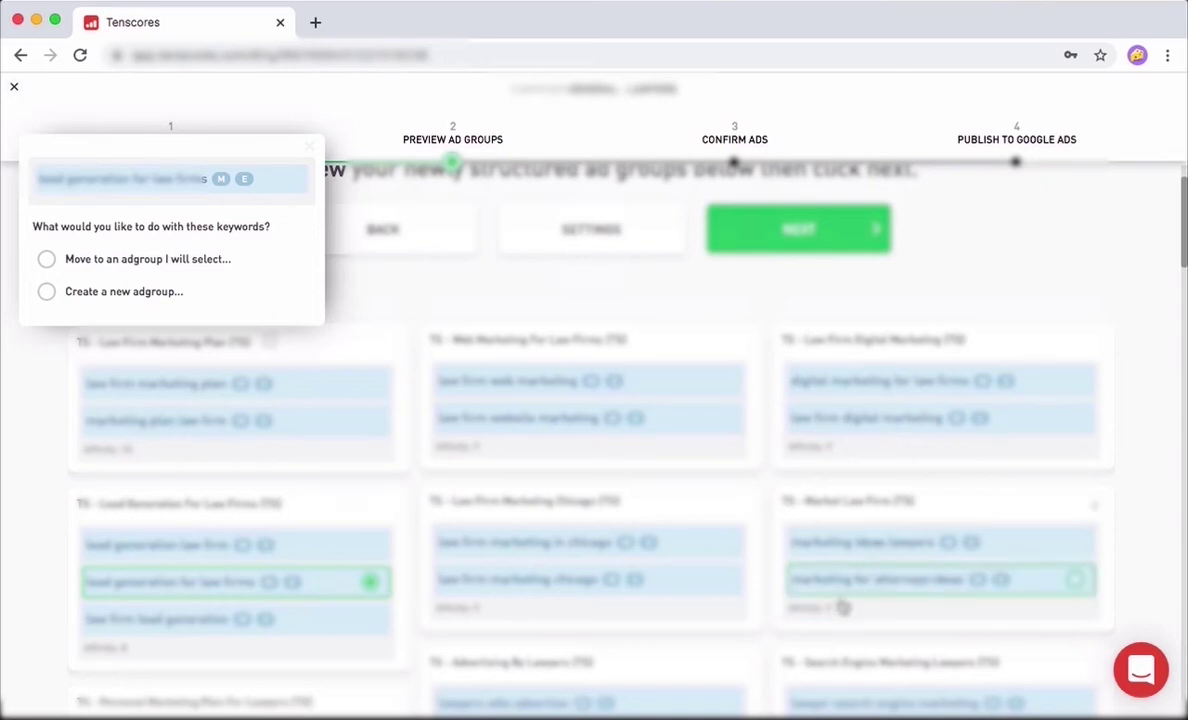
click(845, 587)
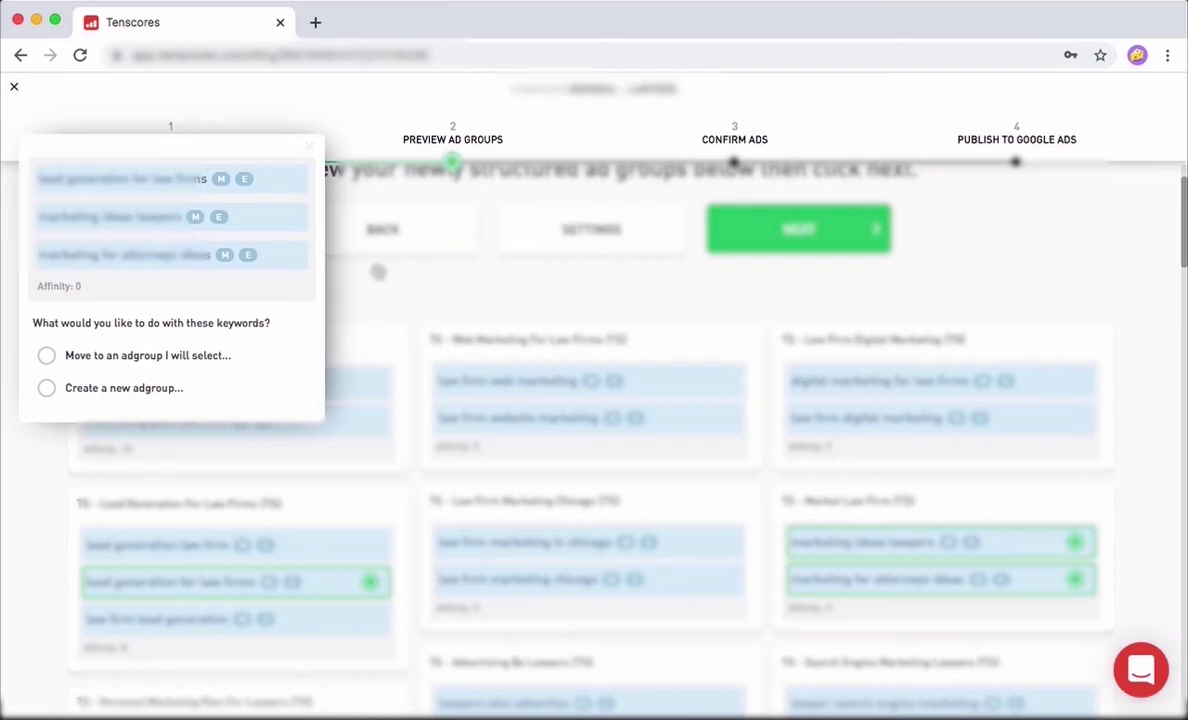
click(312, 149)
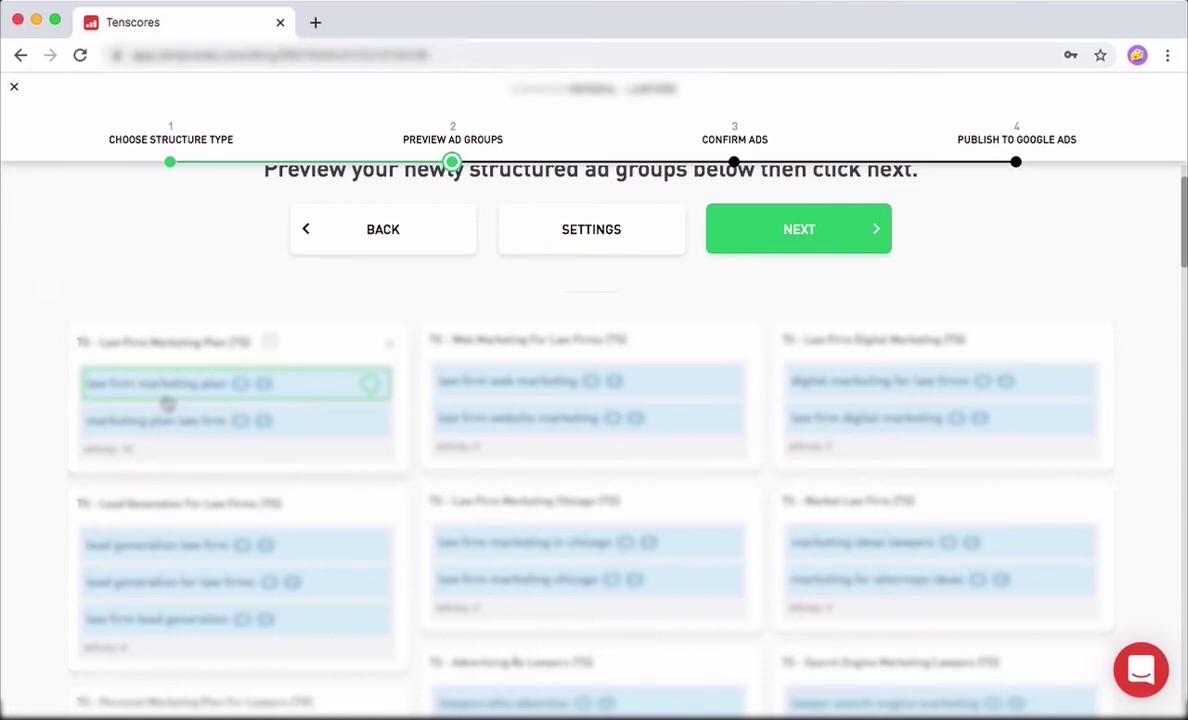
- Accept the previewed ad groups and confirm the ads added to them to reach the publishing stage
scroll(767, 376, up, 1)
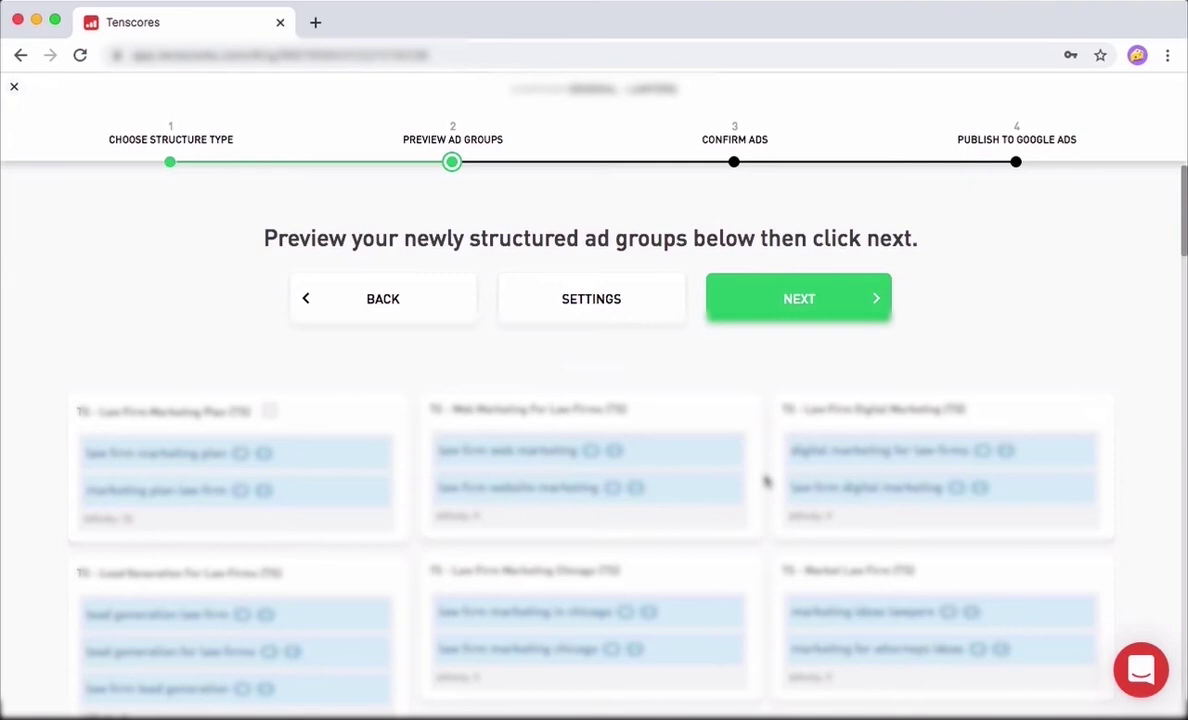
click(806, 298)
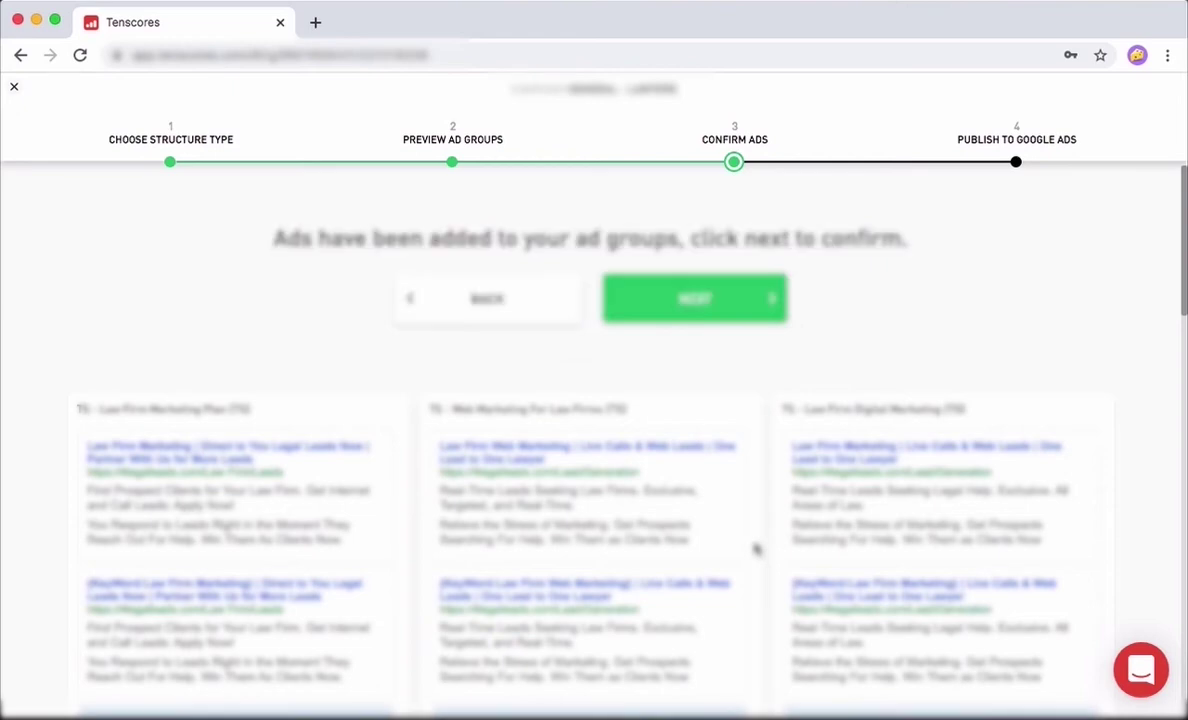
scroll(358, 392, down, 3)
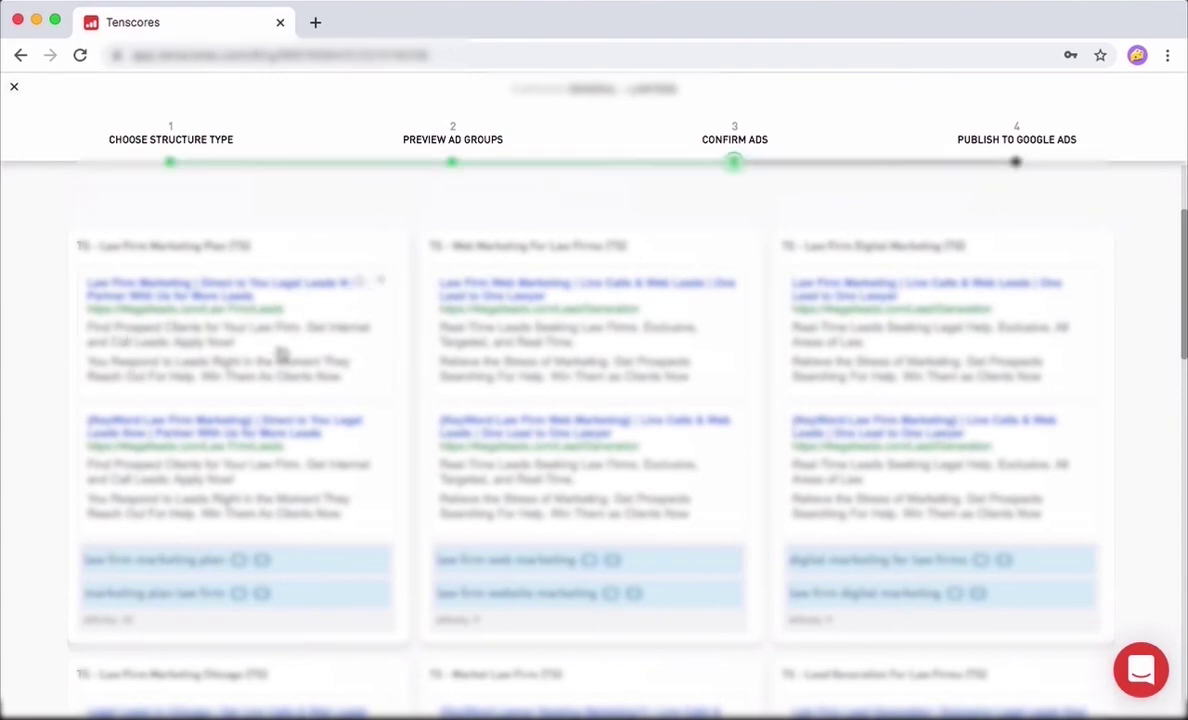
scroll(284, 352, up, 2)
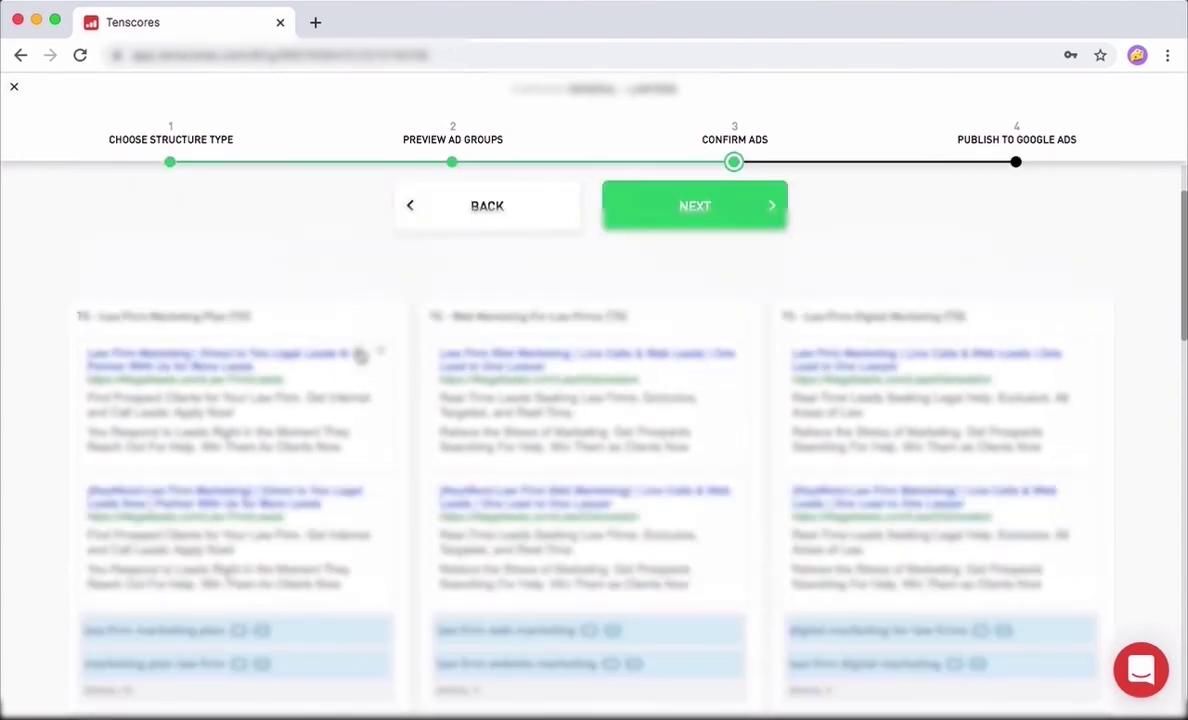
scroll(400, 420, down, 2)
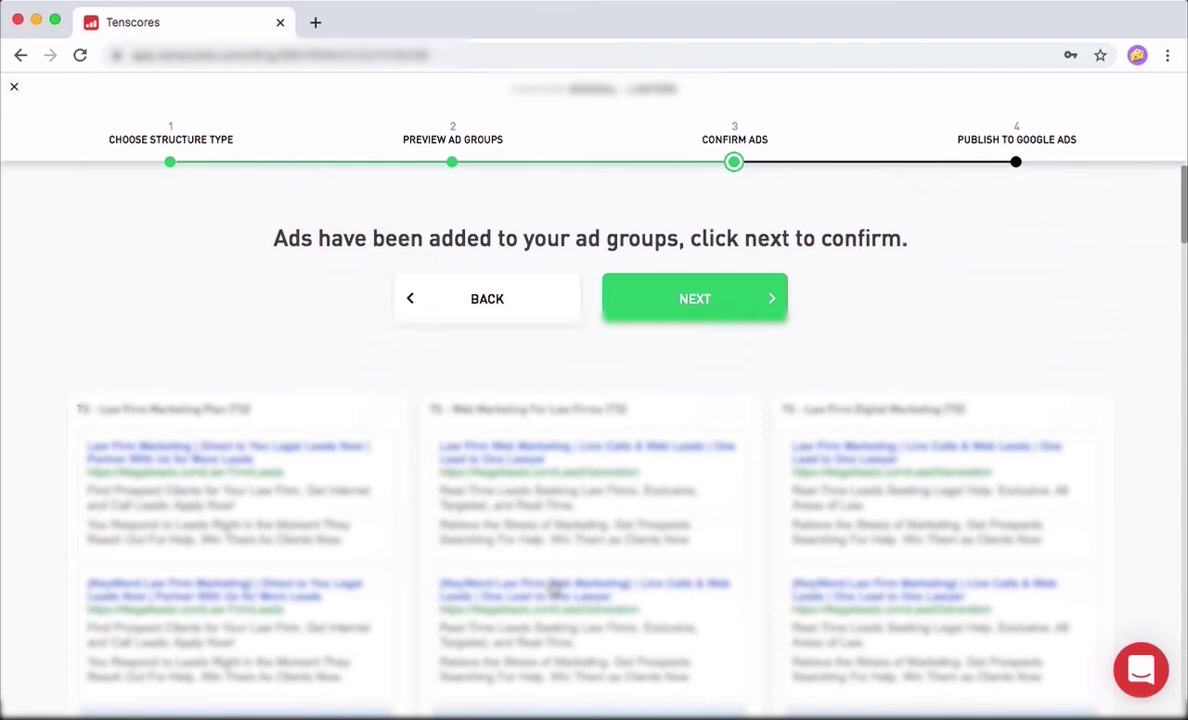
click(695, 300)
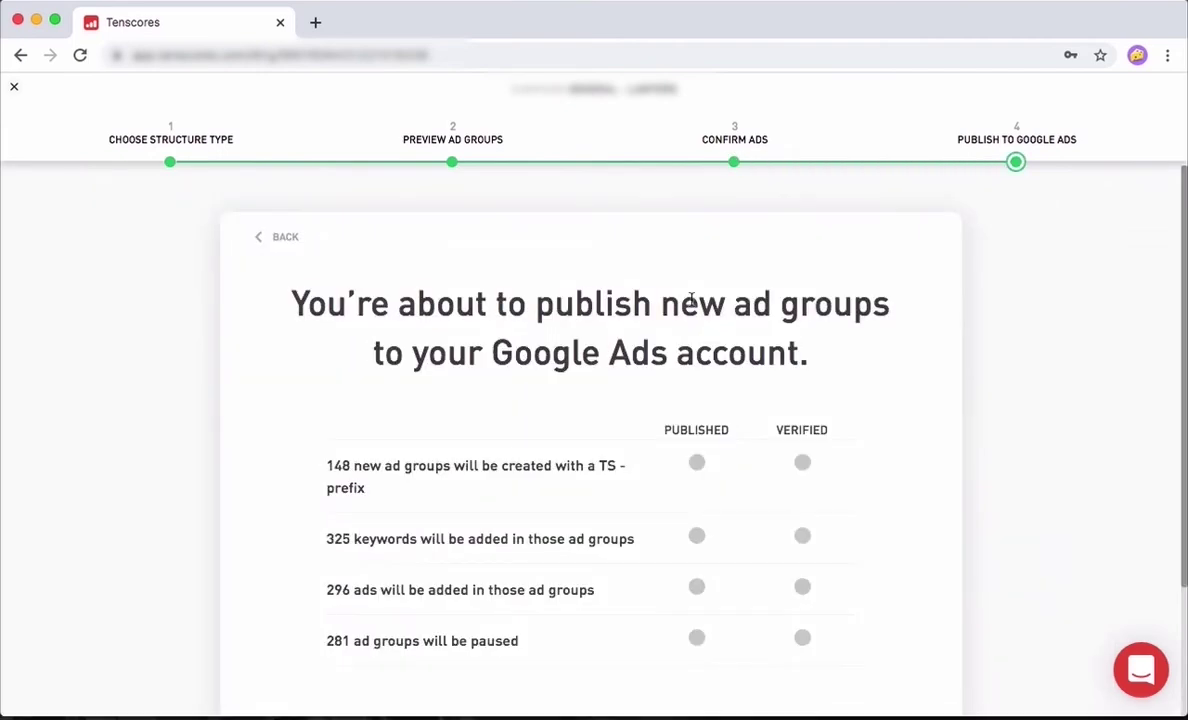
- Examine the publishing summary for new ad groups, keywords, ads and paused ad groups, along with the CSV export option
scroll(543, 372, down, 5)
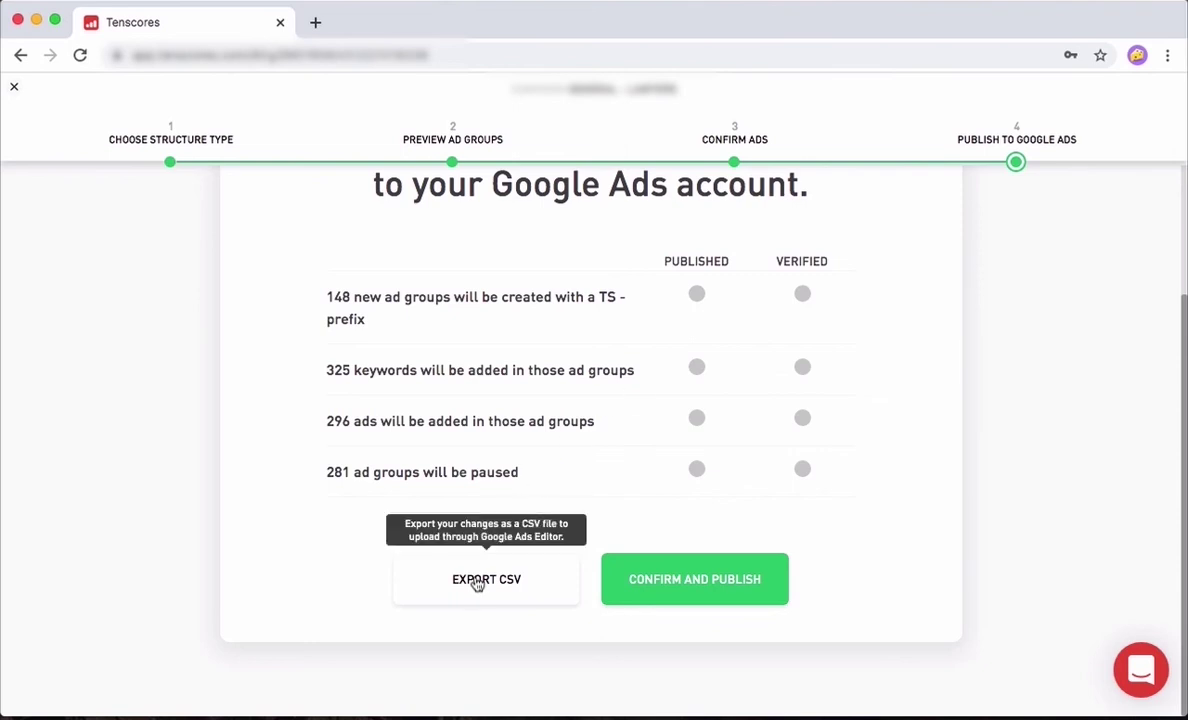
scroll(586, 397, up, 1)
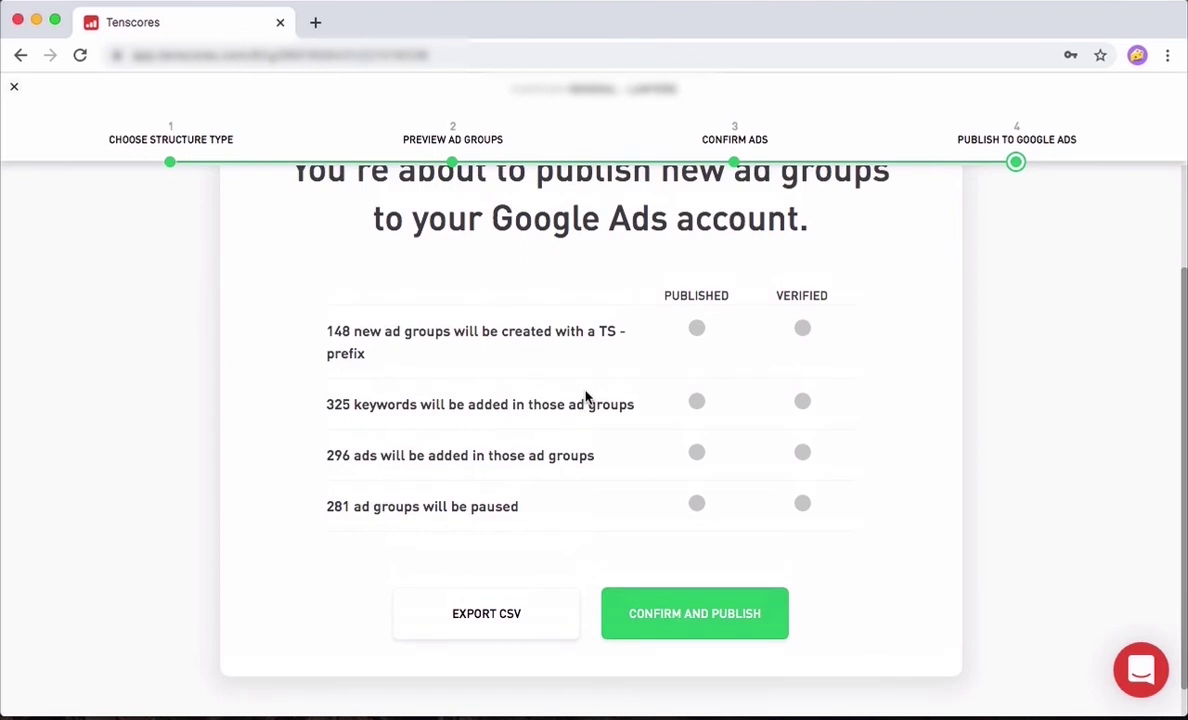
scroll(586, 397, up, 3)
scroll(600, 395, down, 4)
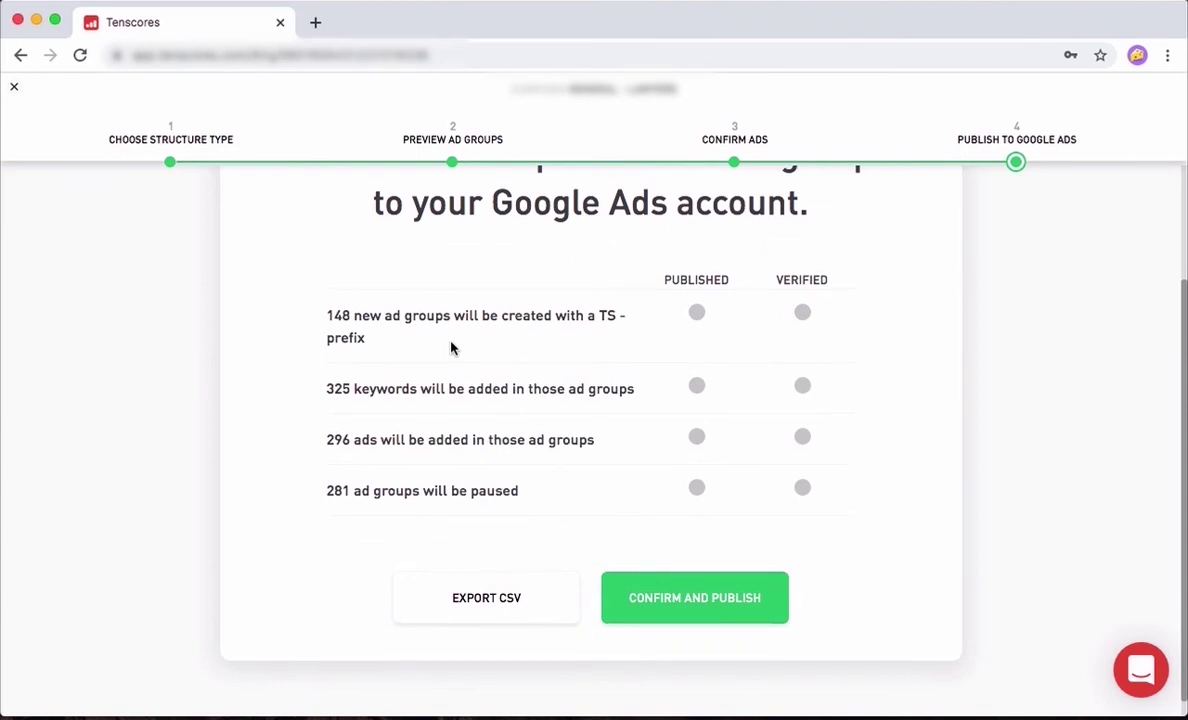
scroll(453, 347, up, 3)
scroll(613, 518, down, 2)
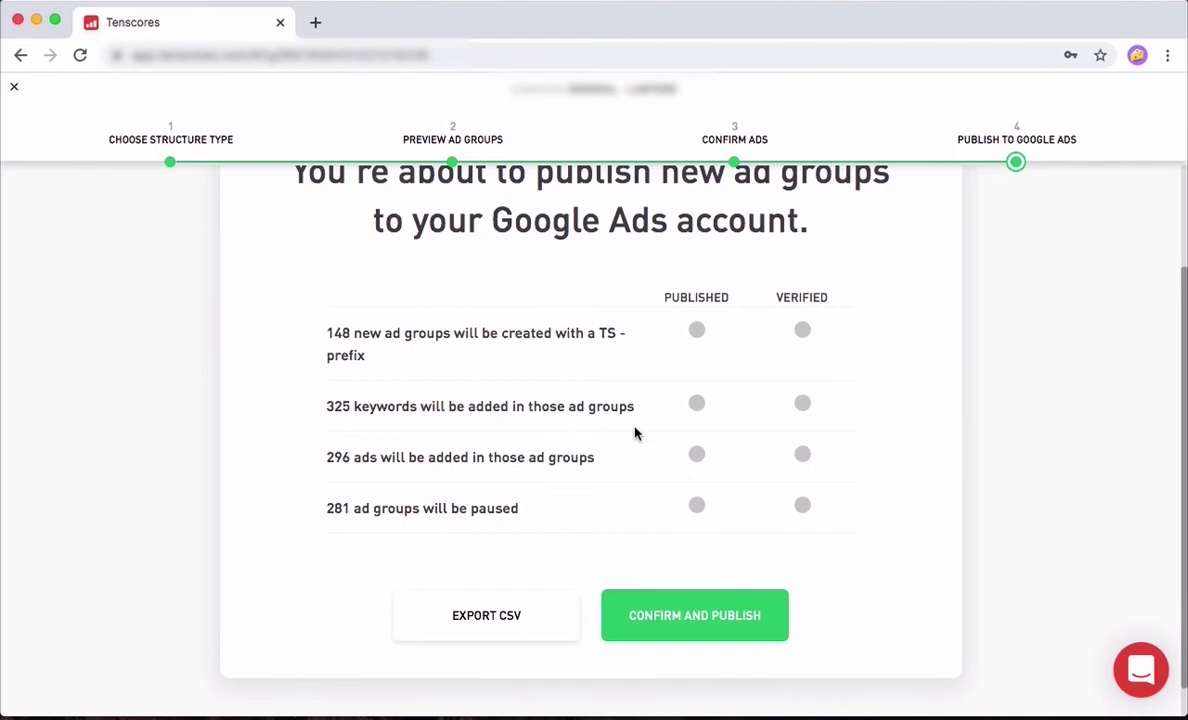
scroll(635, 432, up, 1)
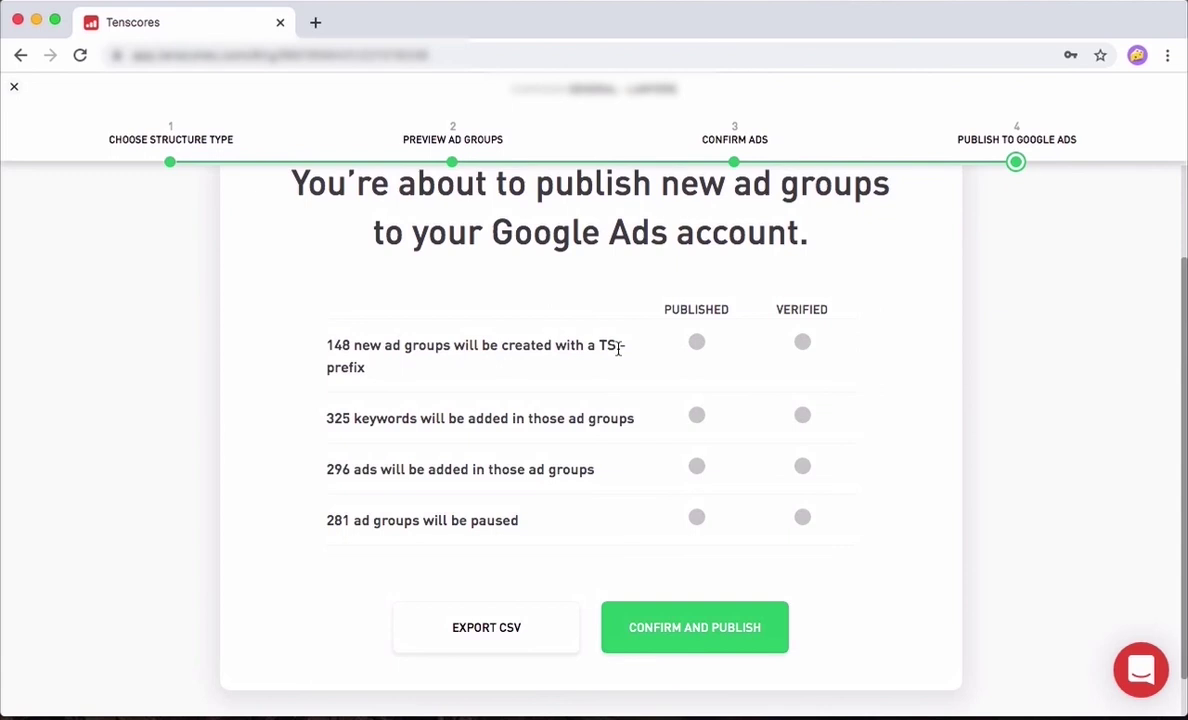
scroll(618, 348, up, 5)
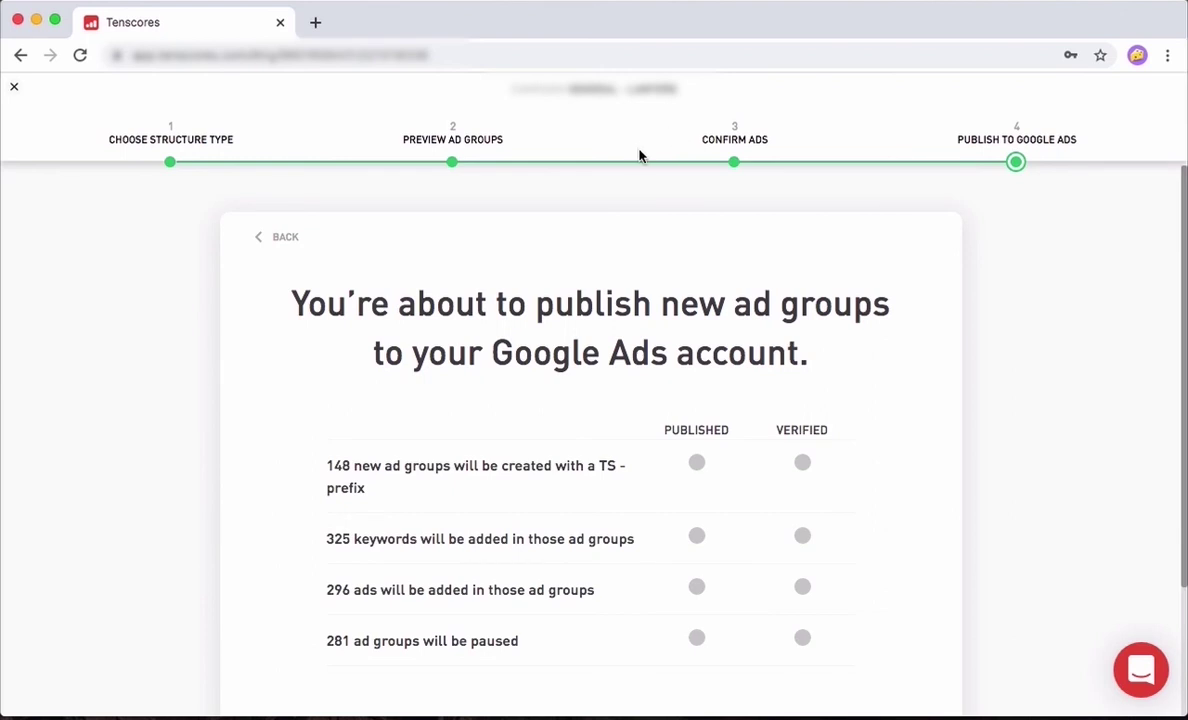
scroll(566, 390, down, 3)
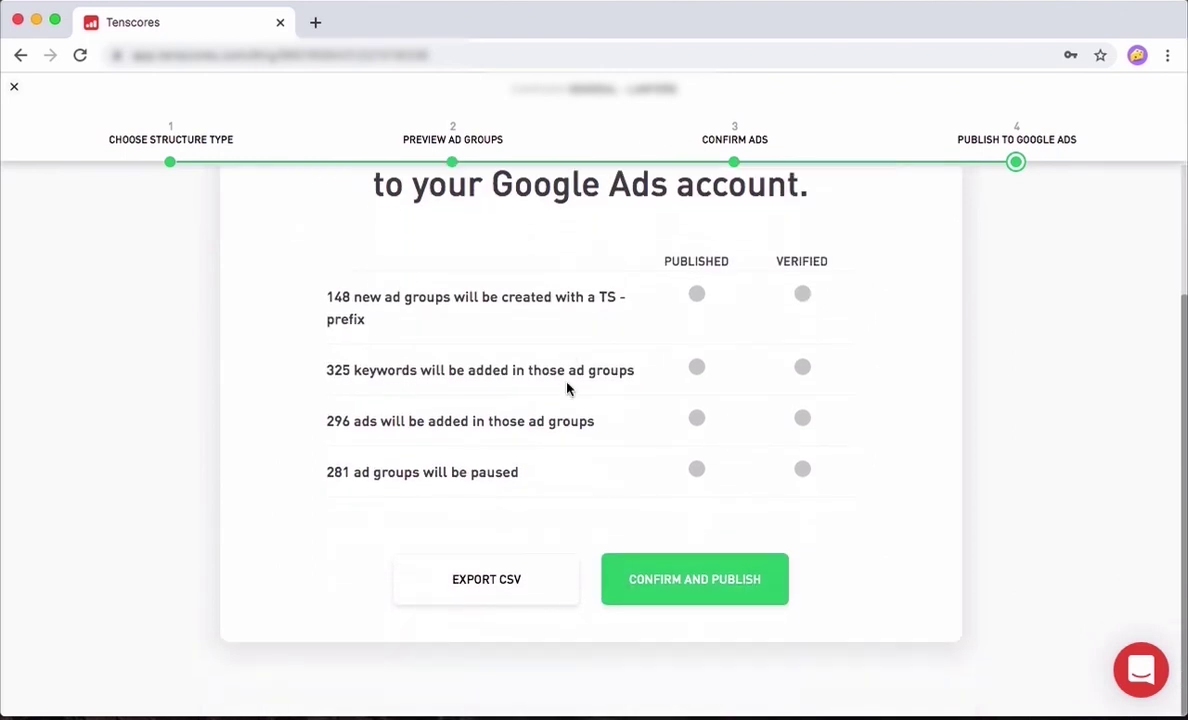
scroll(567, 390, up, 3)
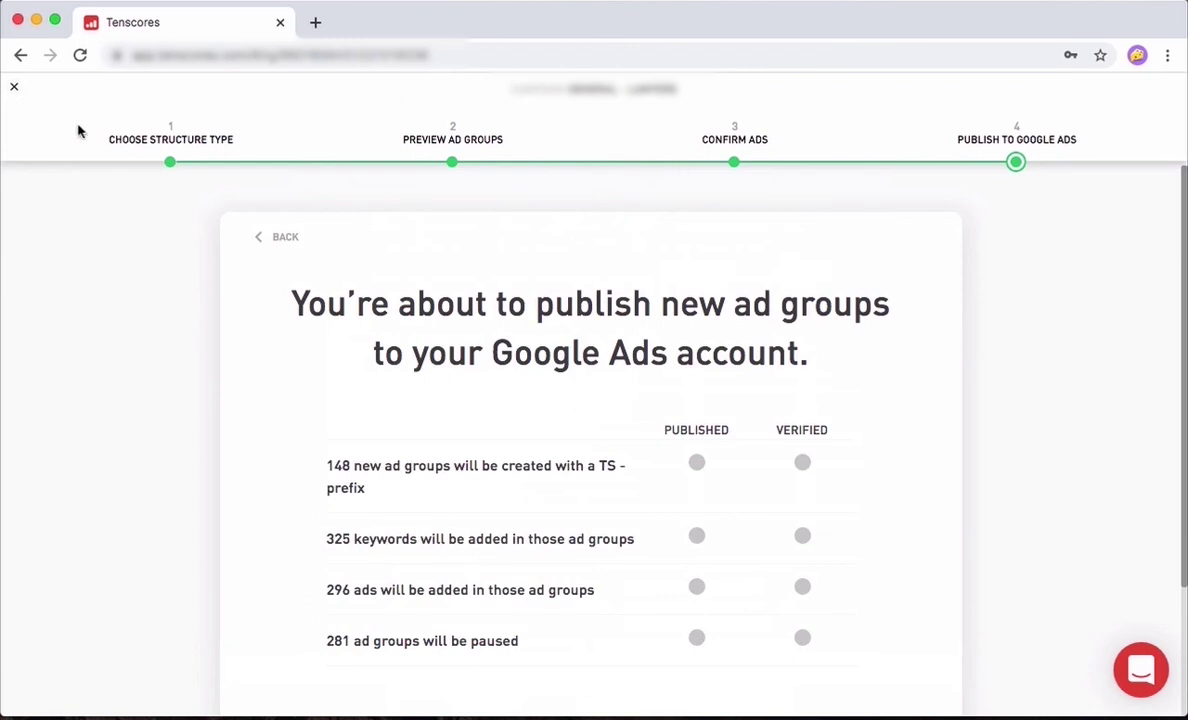
- Exit the restructuring without publishing and review the campaign's quality score overview and losing ad groups
click(17, 89)
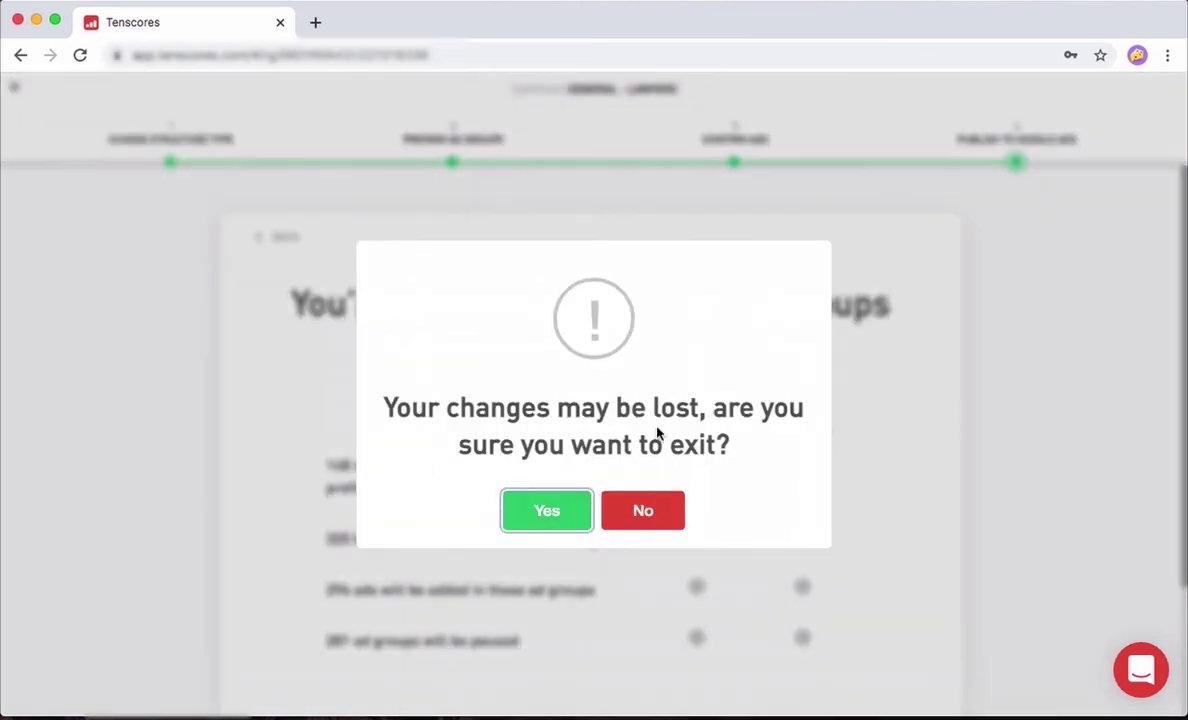
click(558, 514)
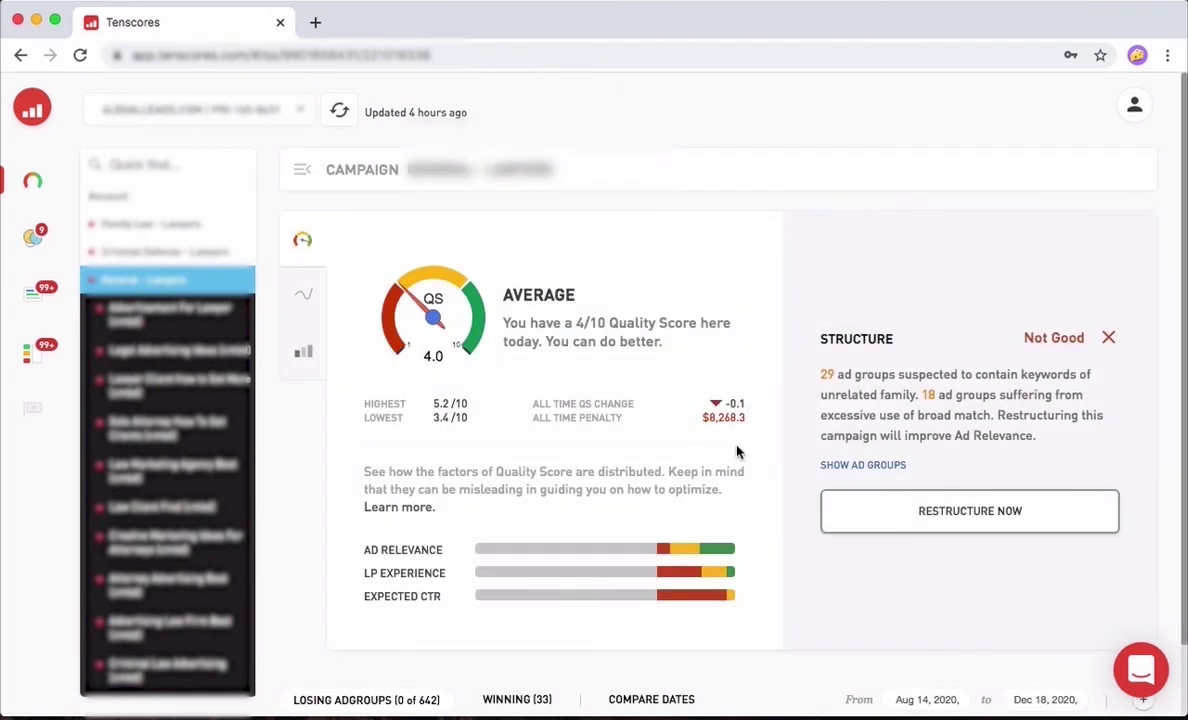
scroll(742, 463, down, 3)
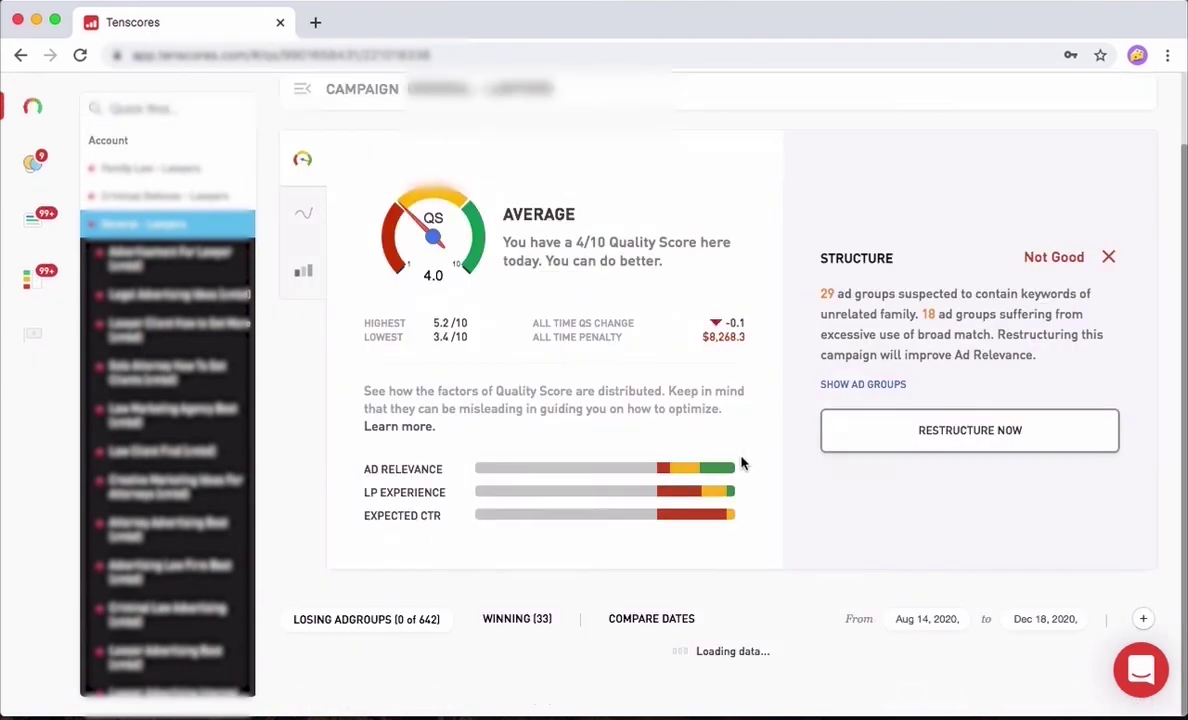
scroll(742, 463, down, 4)
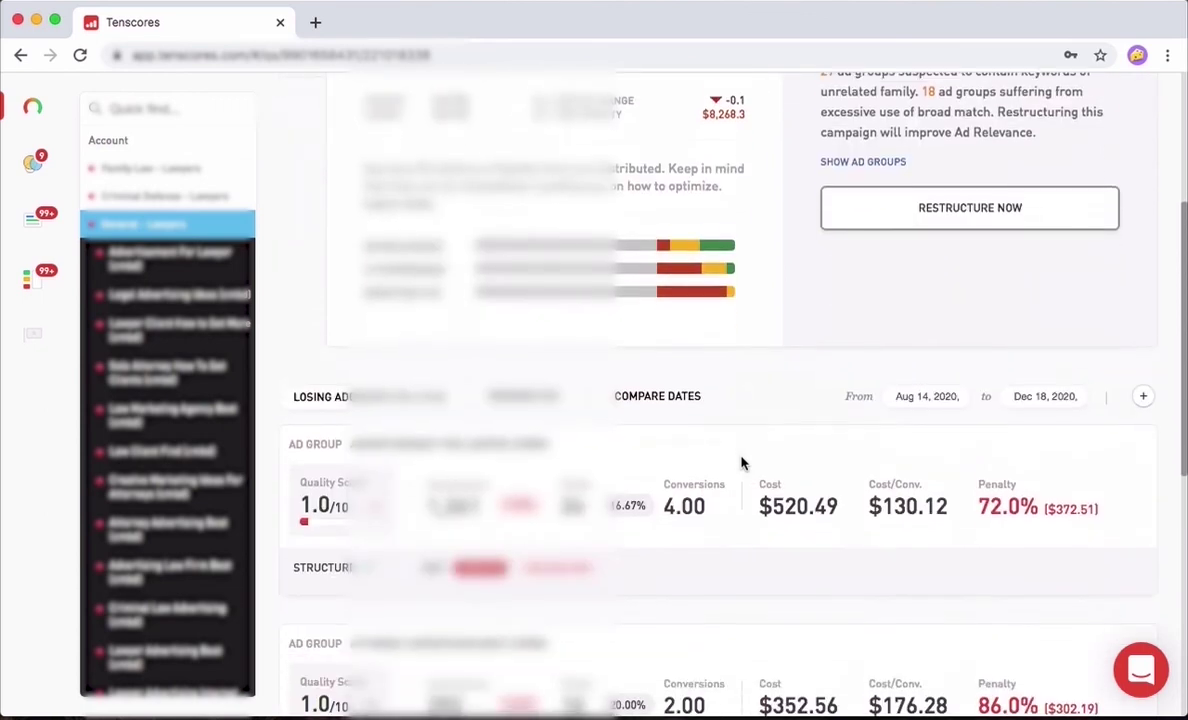
scroll(742, 463, down, 4)
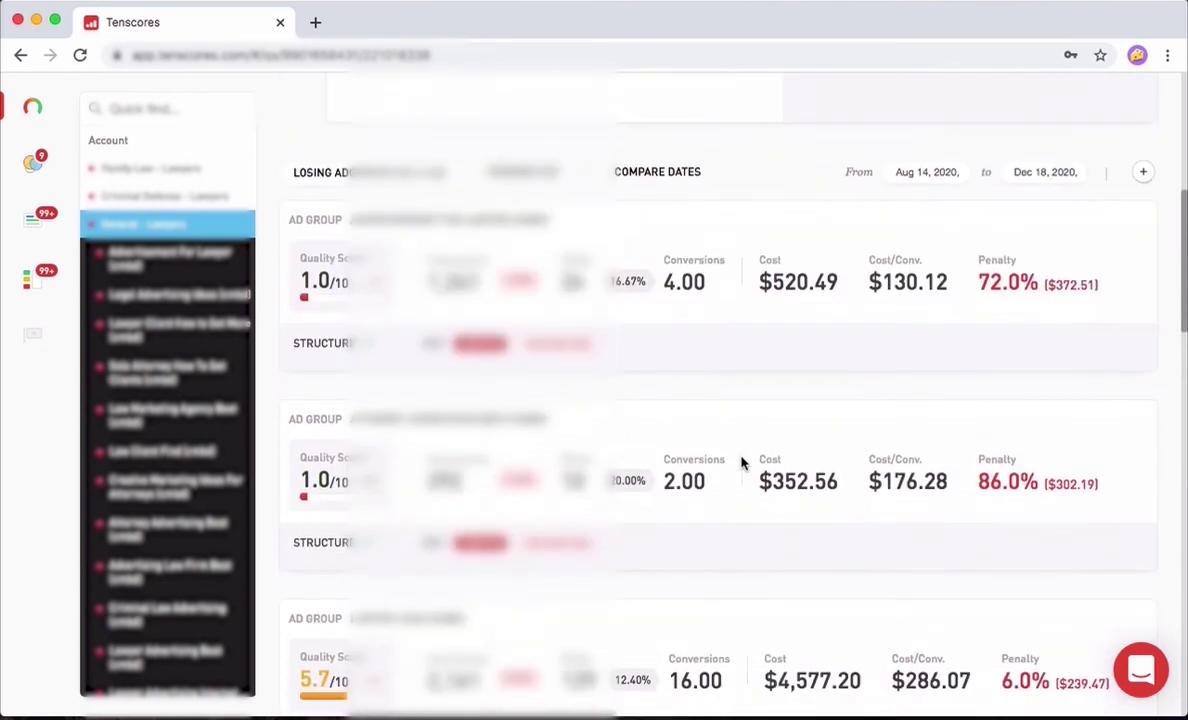
scroll(742, 463, down, 4)
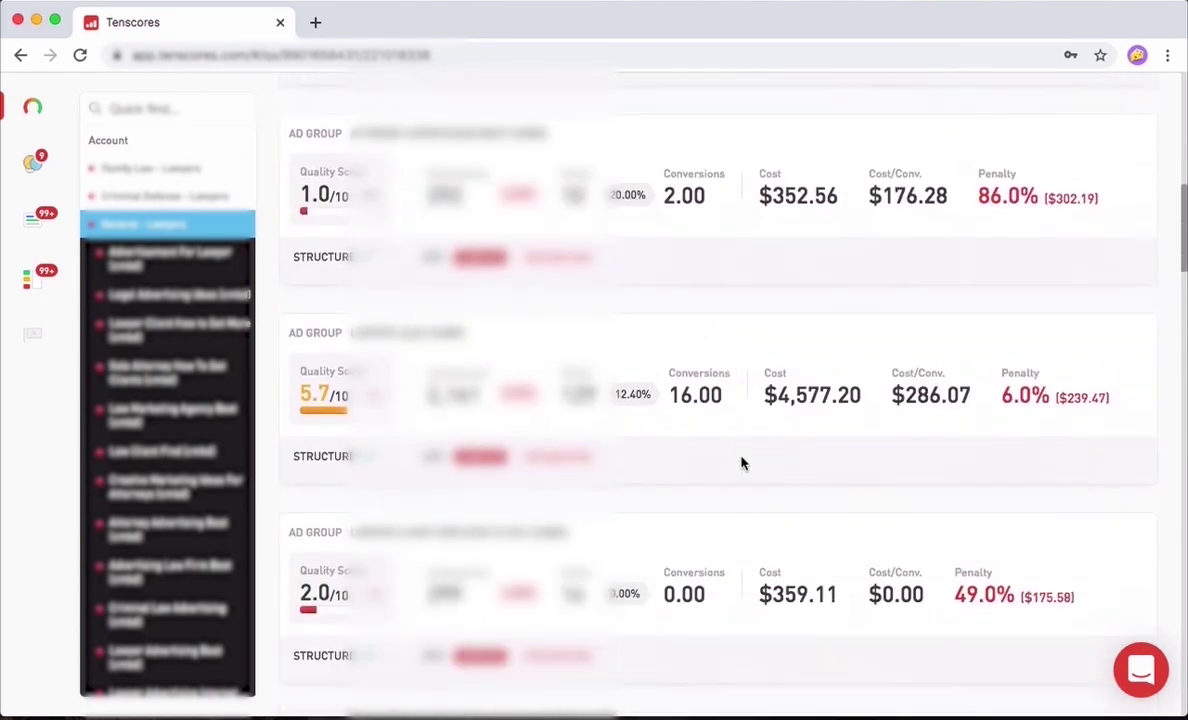
scroll(742, 463, up, 12)
scroll(742, 463, up, 2)
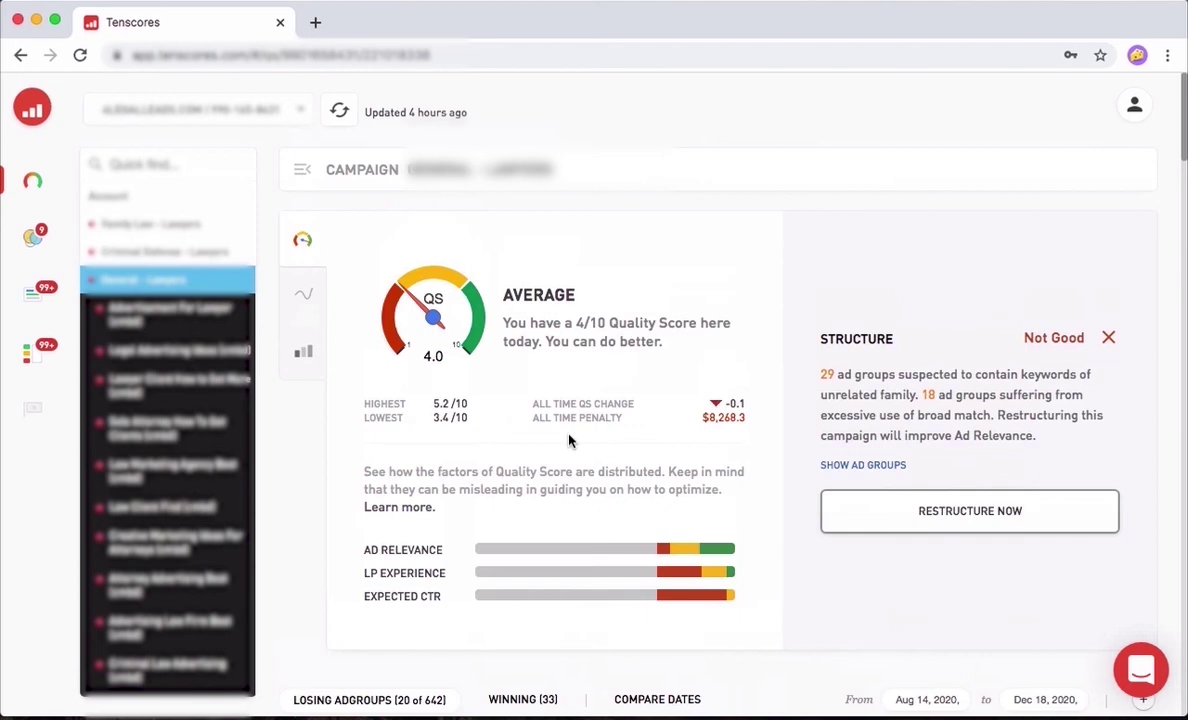
scroll(569, 440, down, 5)
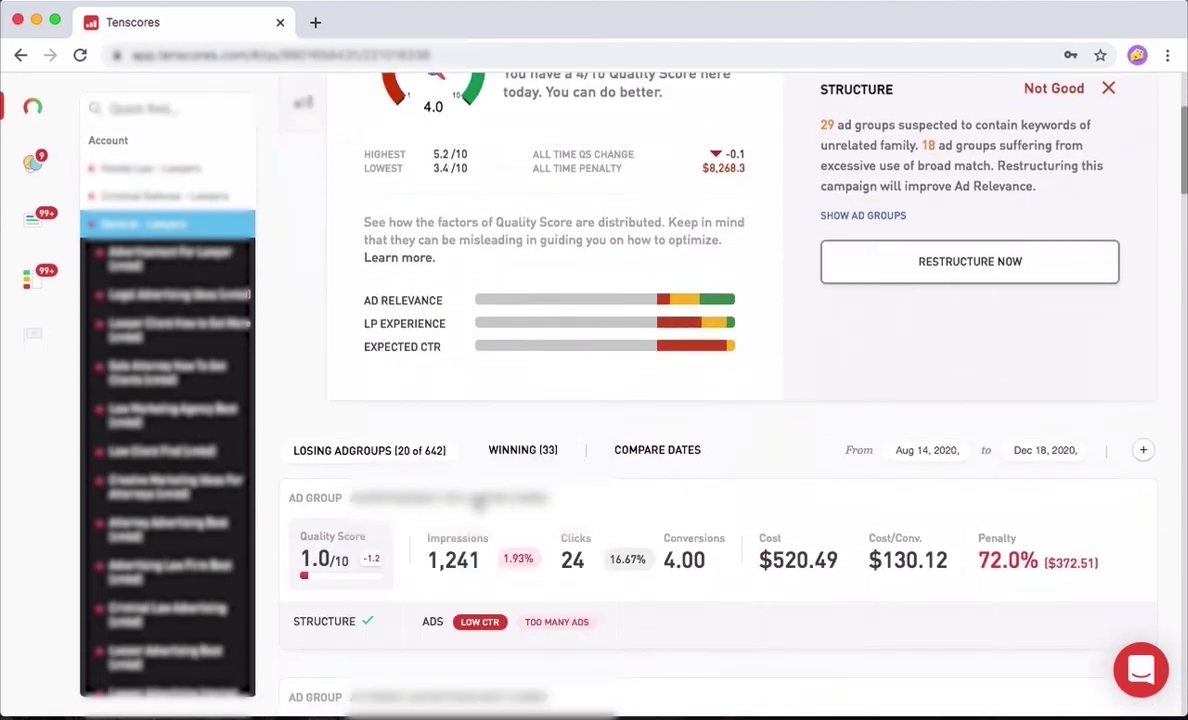